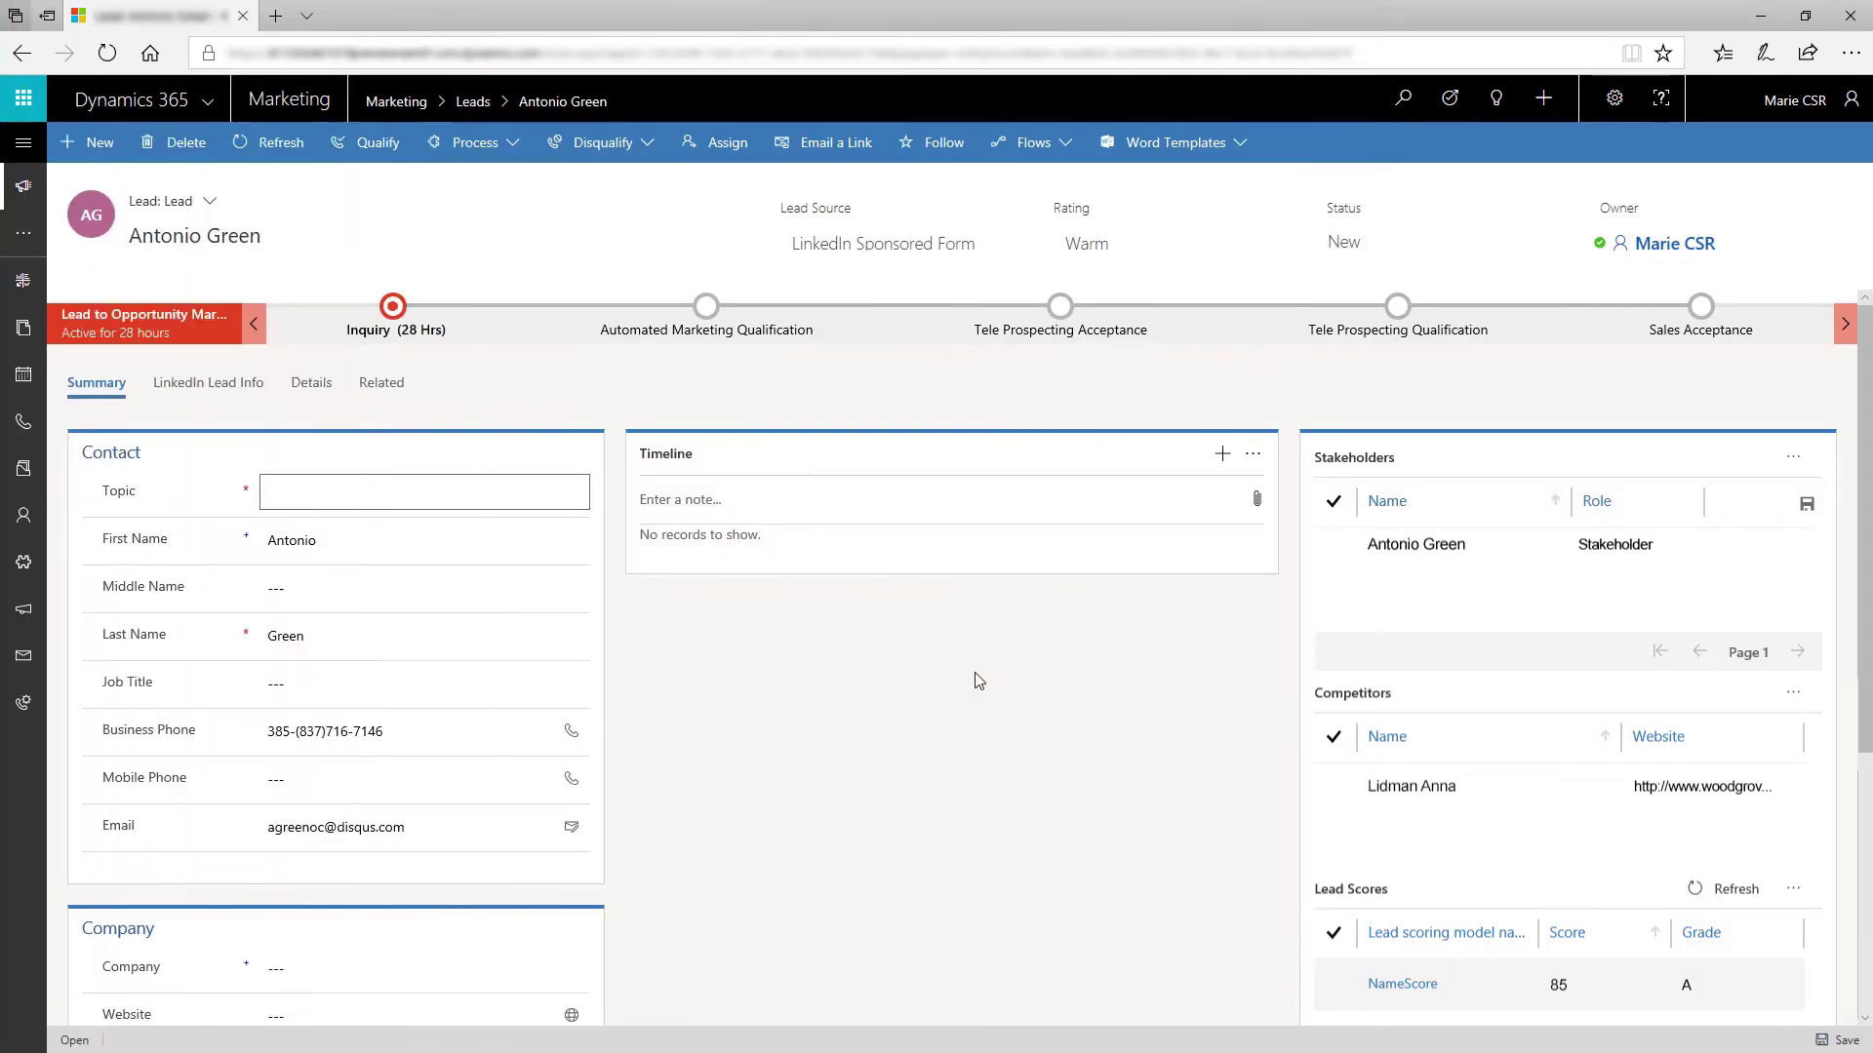
pyautogui.moveTo(1869, 614); pyautogui.dragTo(1869, 863)
# Step: Mark the lead Sales Ready, then go to the Lead Scoring Models list
pyautogui.click(705, 309)
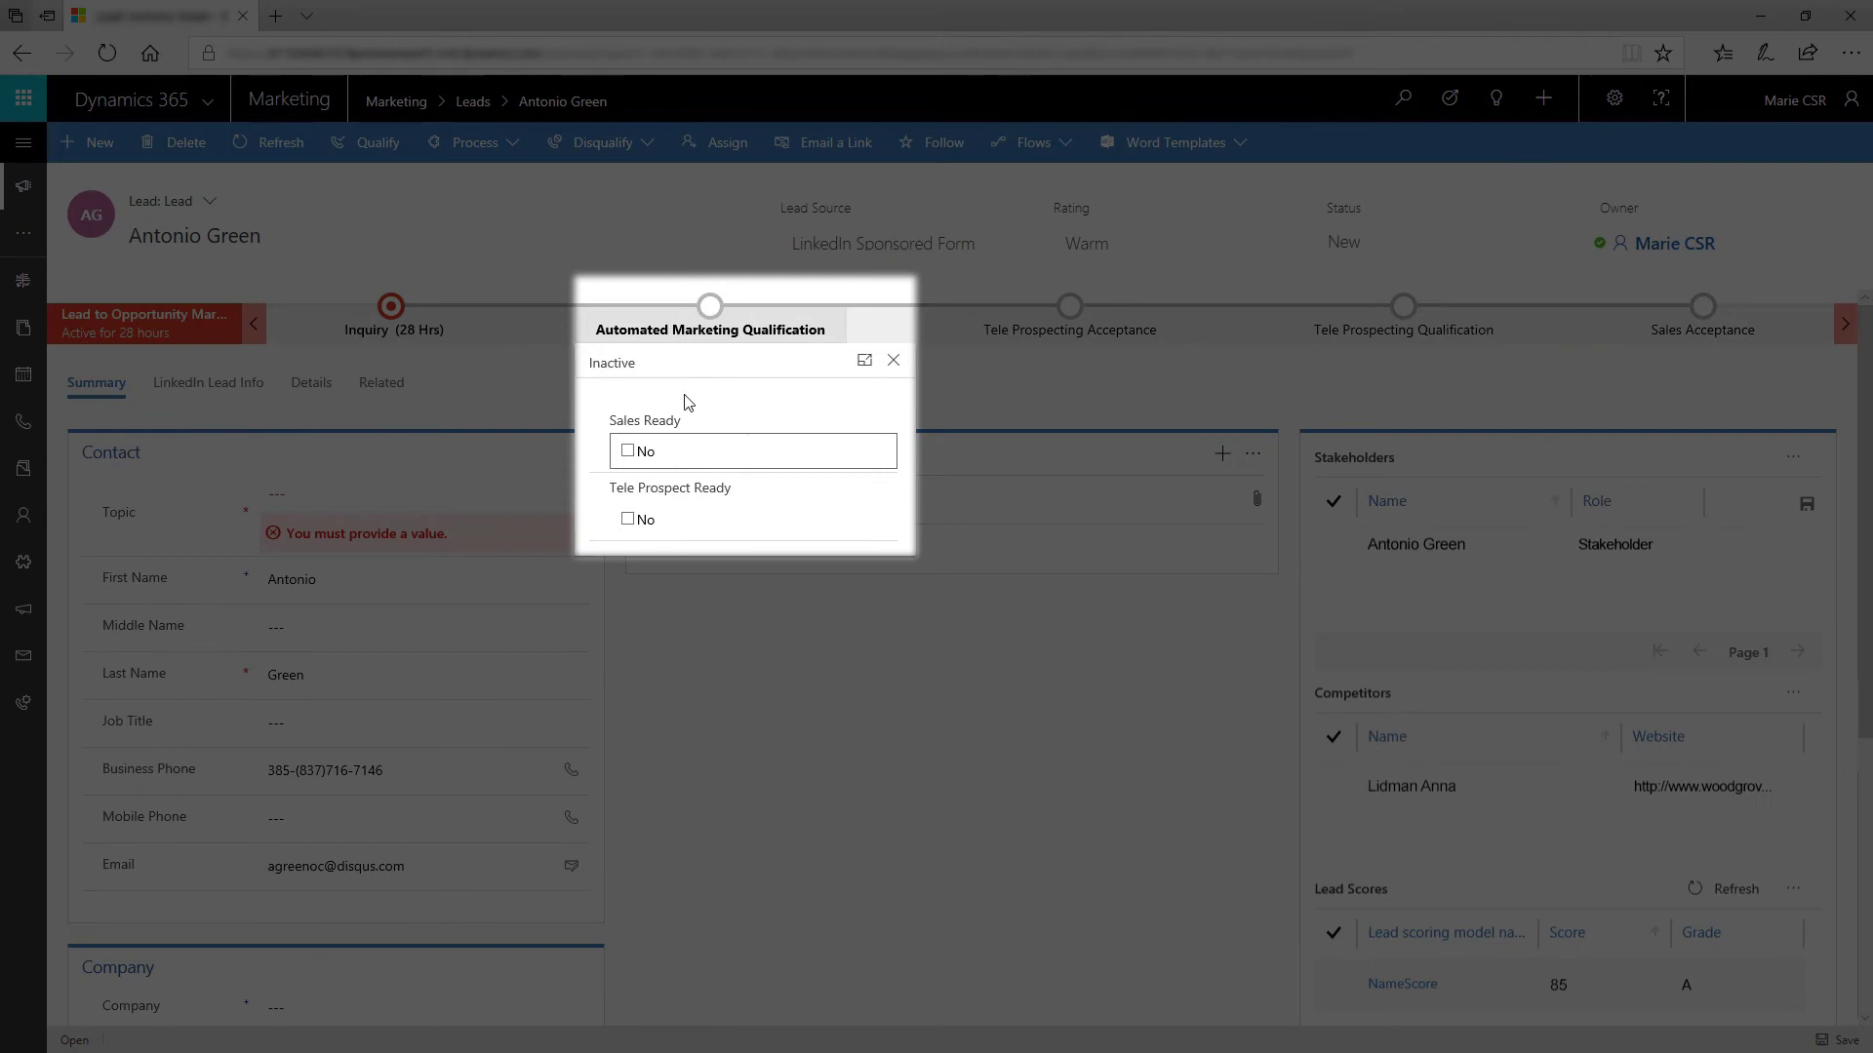
pyautogui.click(629, 453)
pyautogui.click(952, 395)
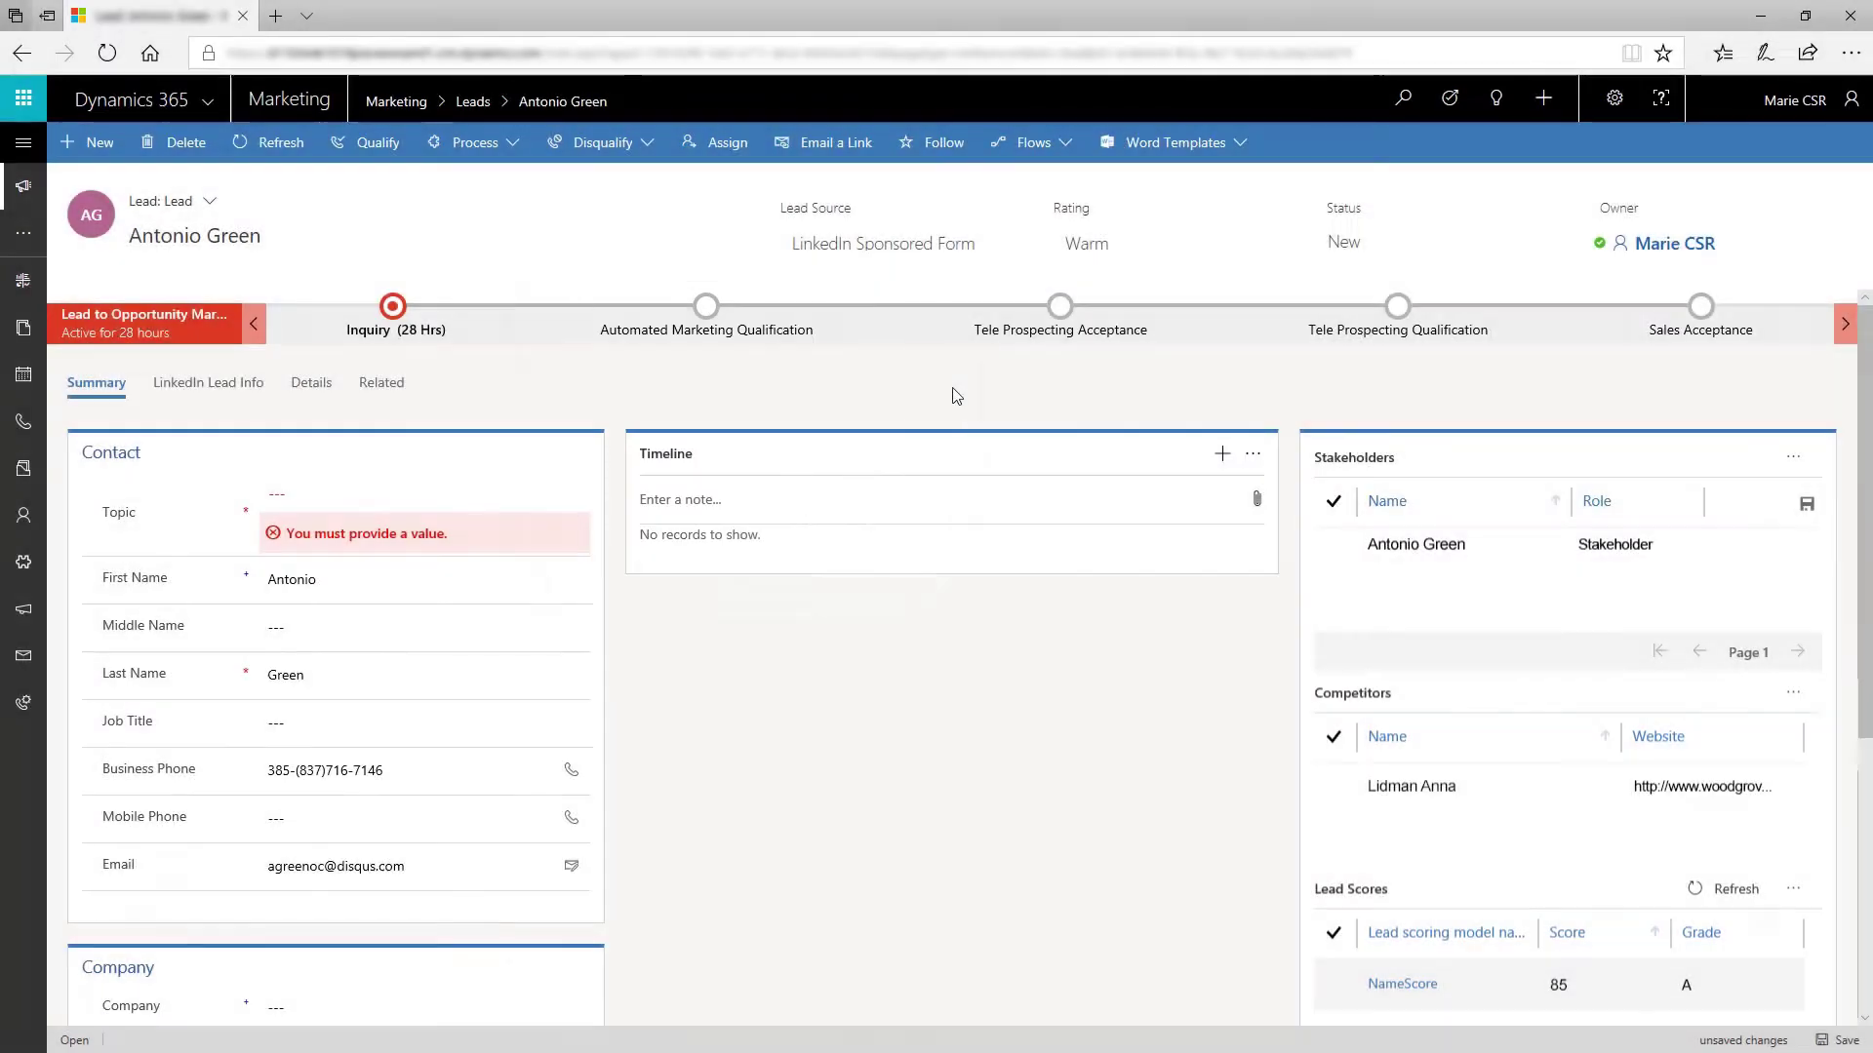
pyautogui.click(33, 141)
pyautogui.click(62, 749)
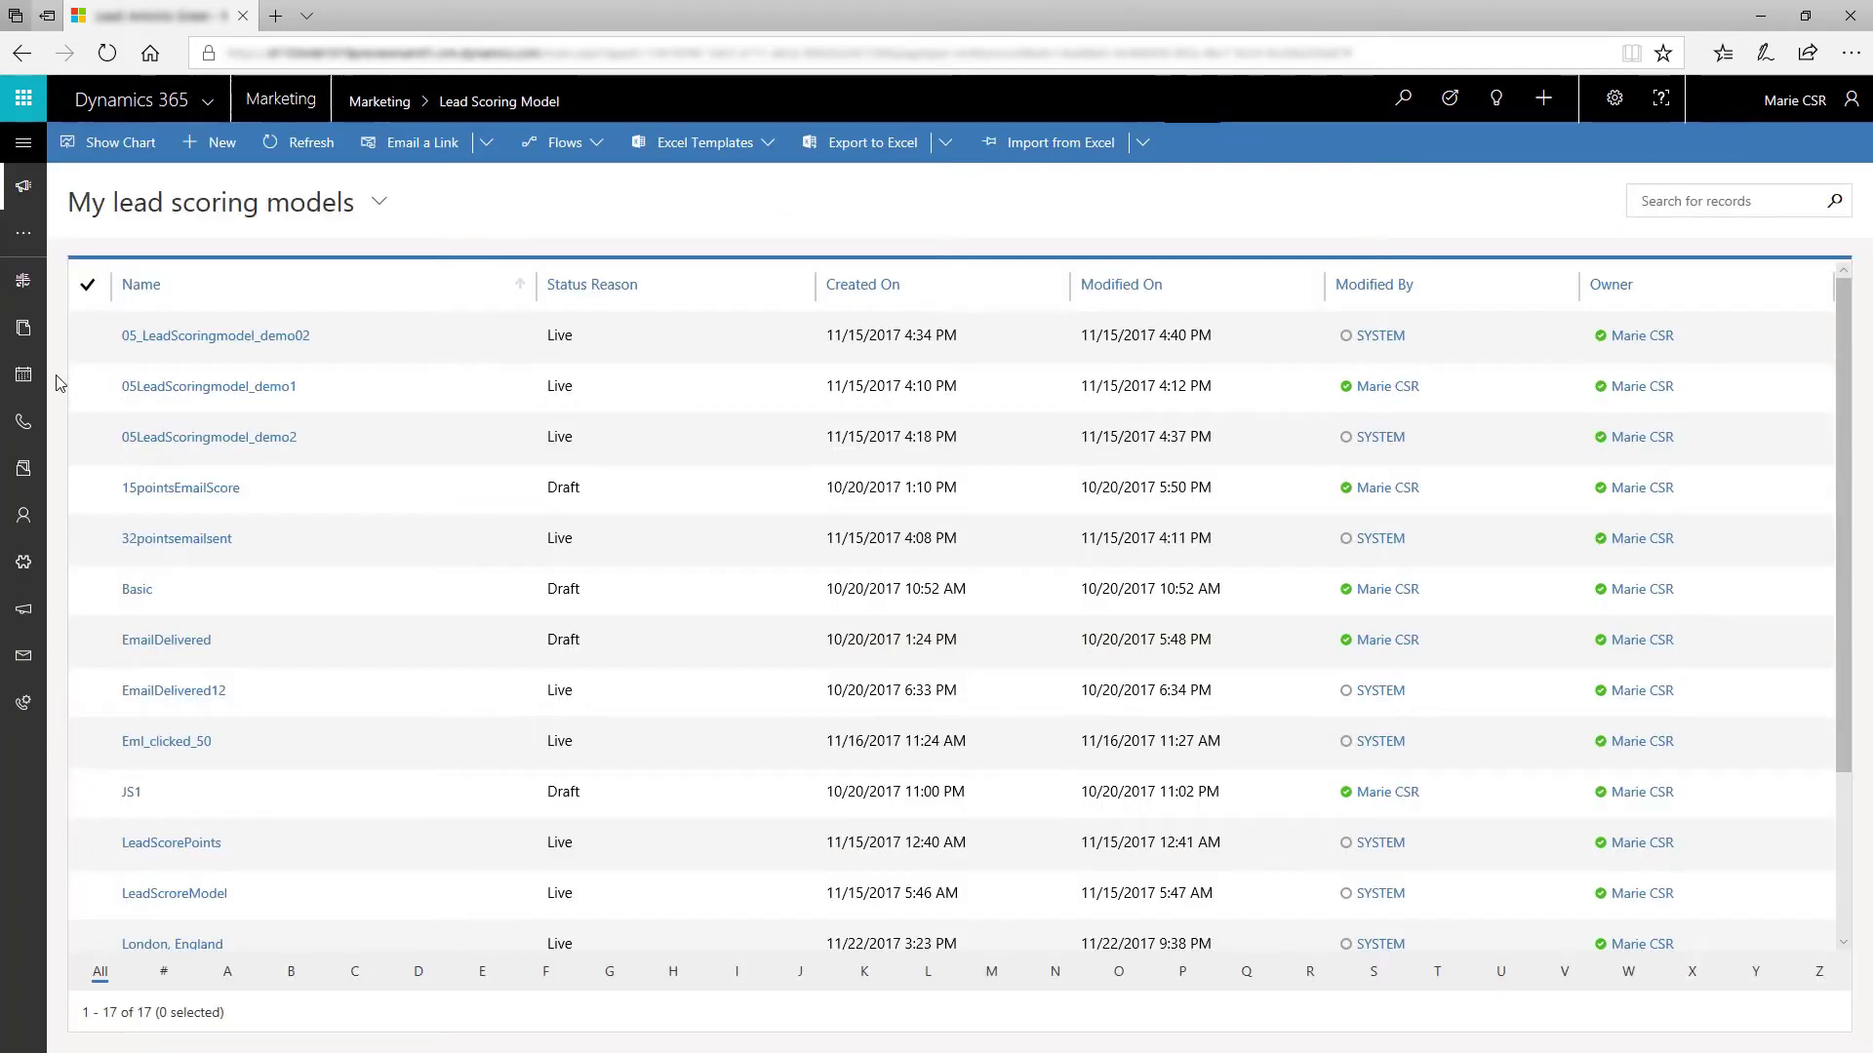
# Step: Create a new, blank lead scoring model from the list's + New command
pyautogui.click(218, 144)
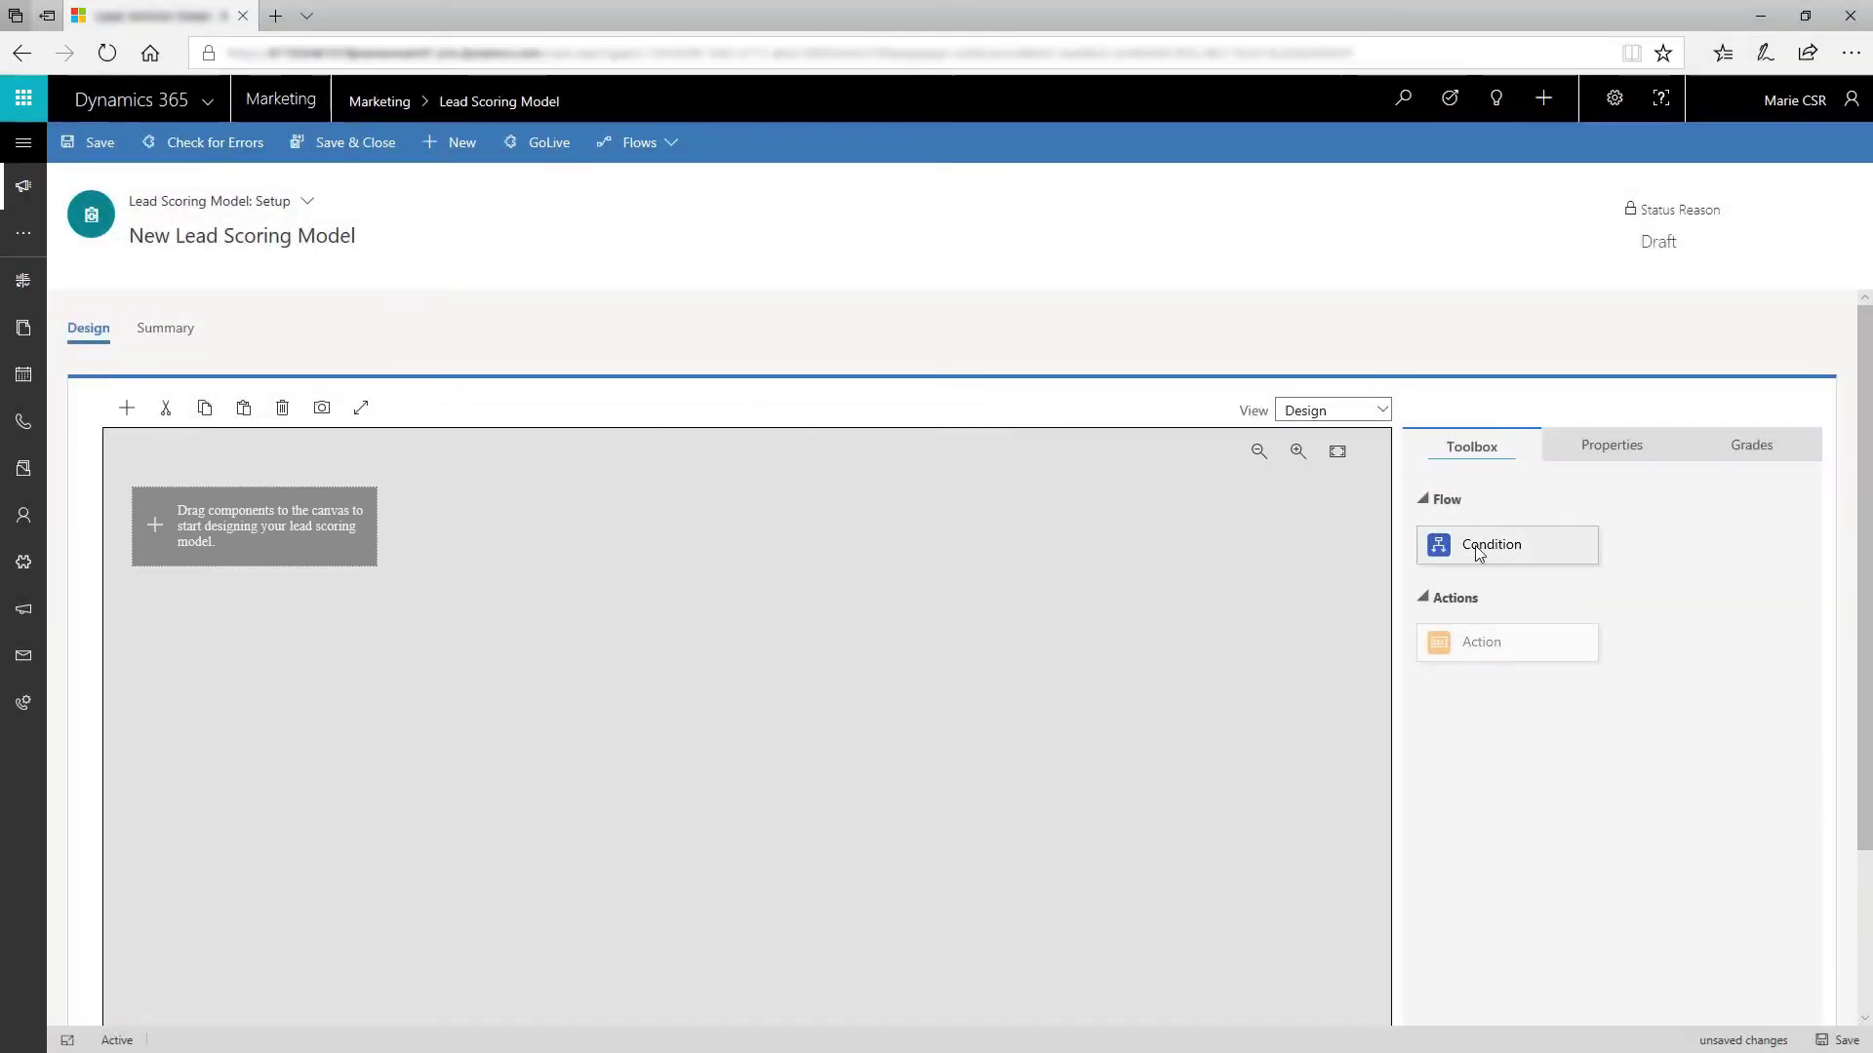
# Step: Place a 'Newsletter clicks' condition on the canvas with a 0-point score action beside it
pyautogui.moveTo(1483, 546); pyautogui.dragTo(221, 542)
pyautogui.click(1450, 551)
pyautogui.write('Newsletter')
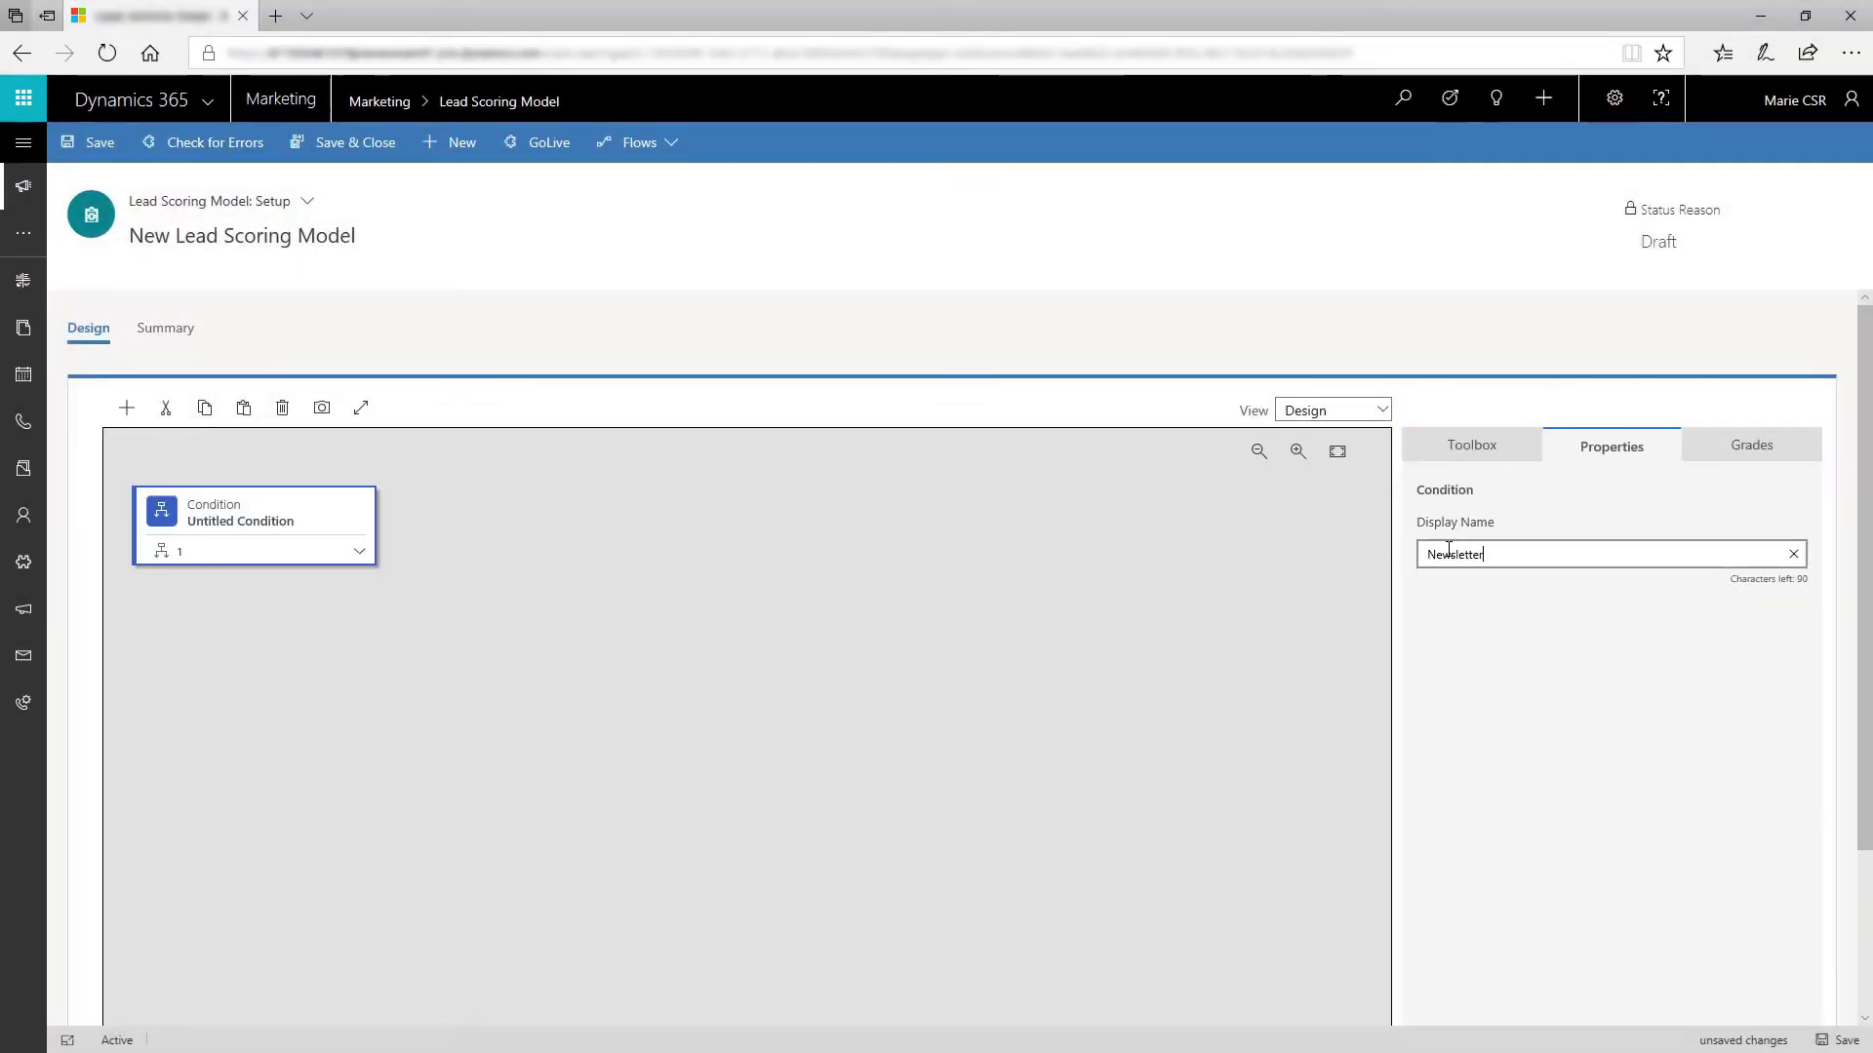
pyautogui.write(' clicks')
pyautogui.click(1472, 446)
pyautogui.moveTo(1485, 640); pyautogui.dragTo(395, 555)
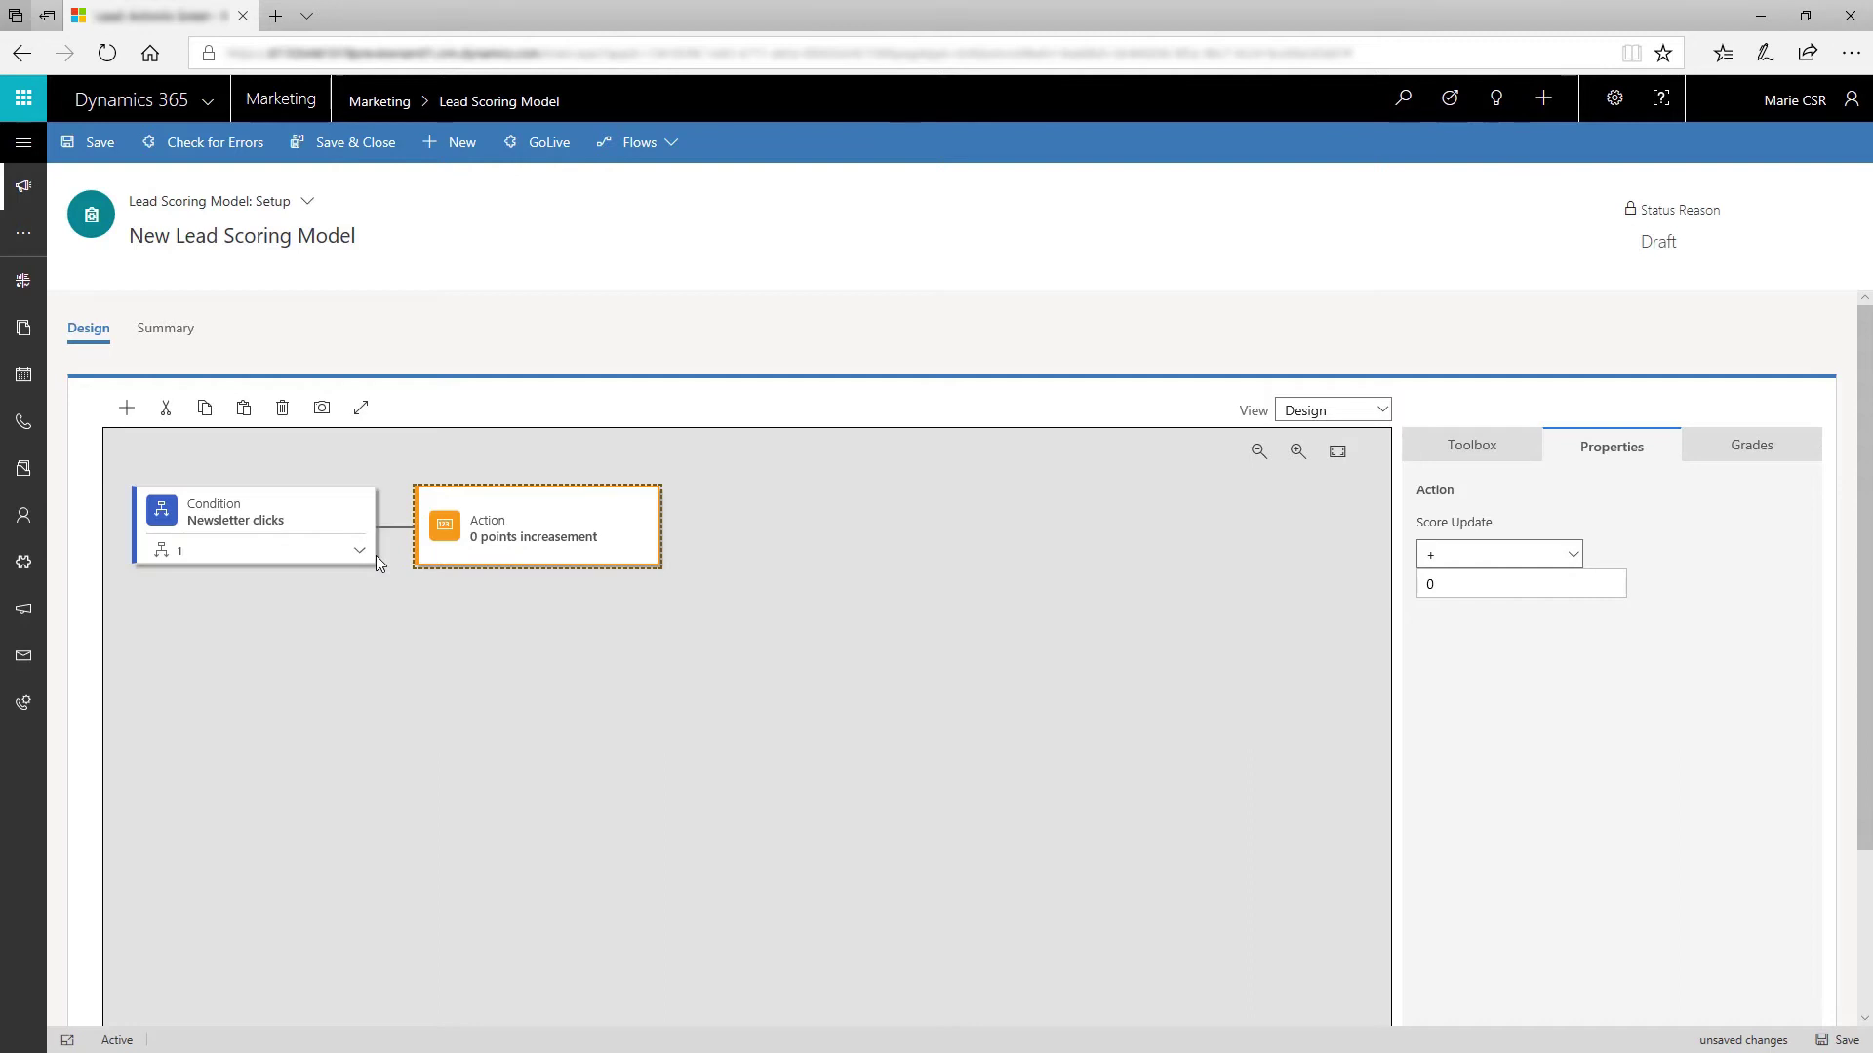
pyautogui.click(360, 552)
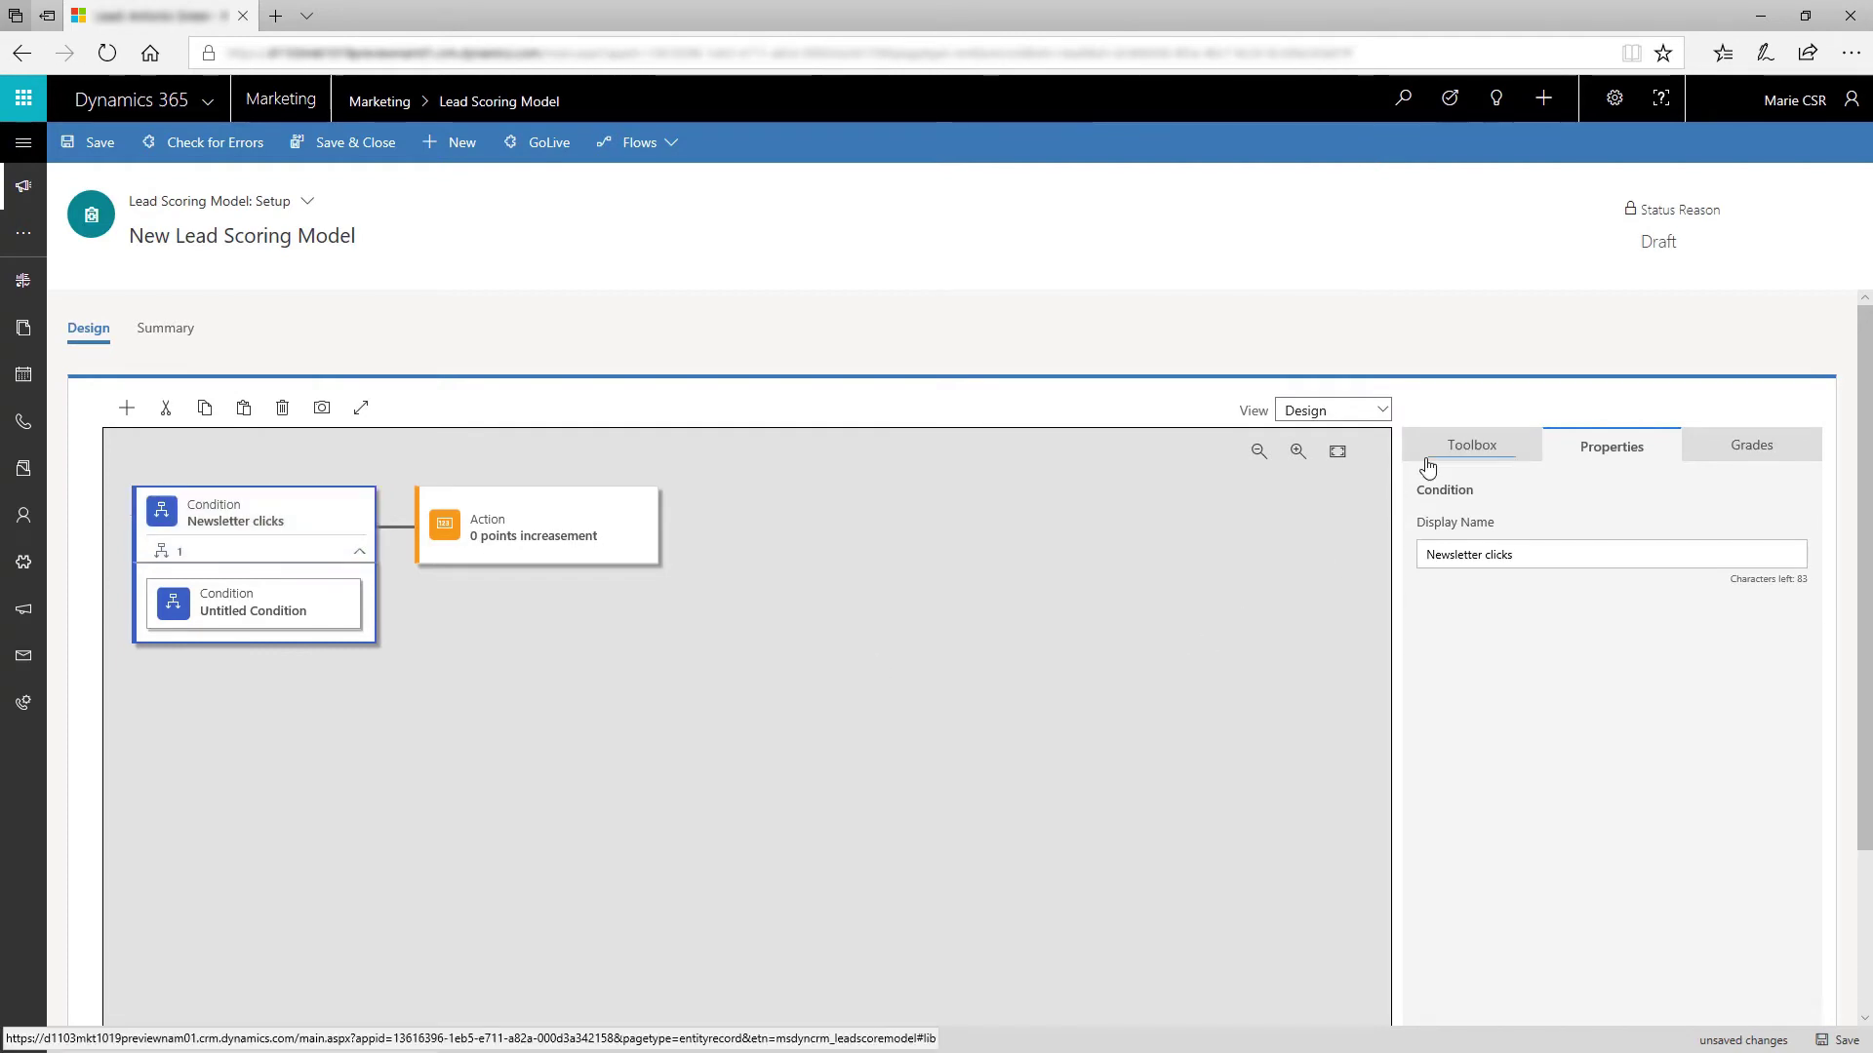
# Step: Nest a second condition in Newsletter clicks and select the first untitled sub-condition
pyautogui.click(1472, 446)
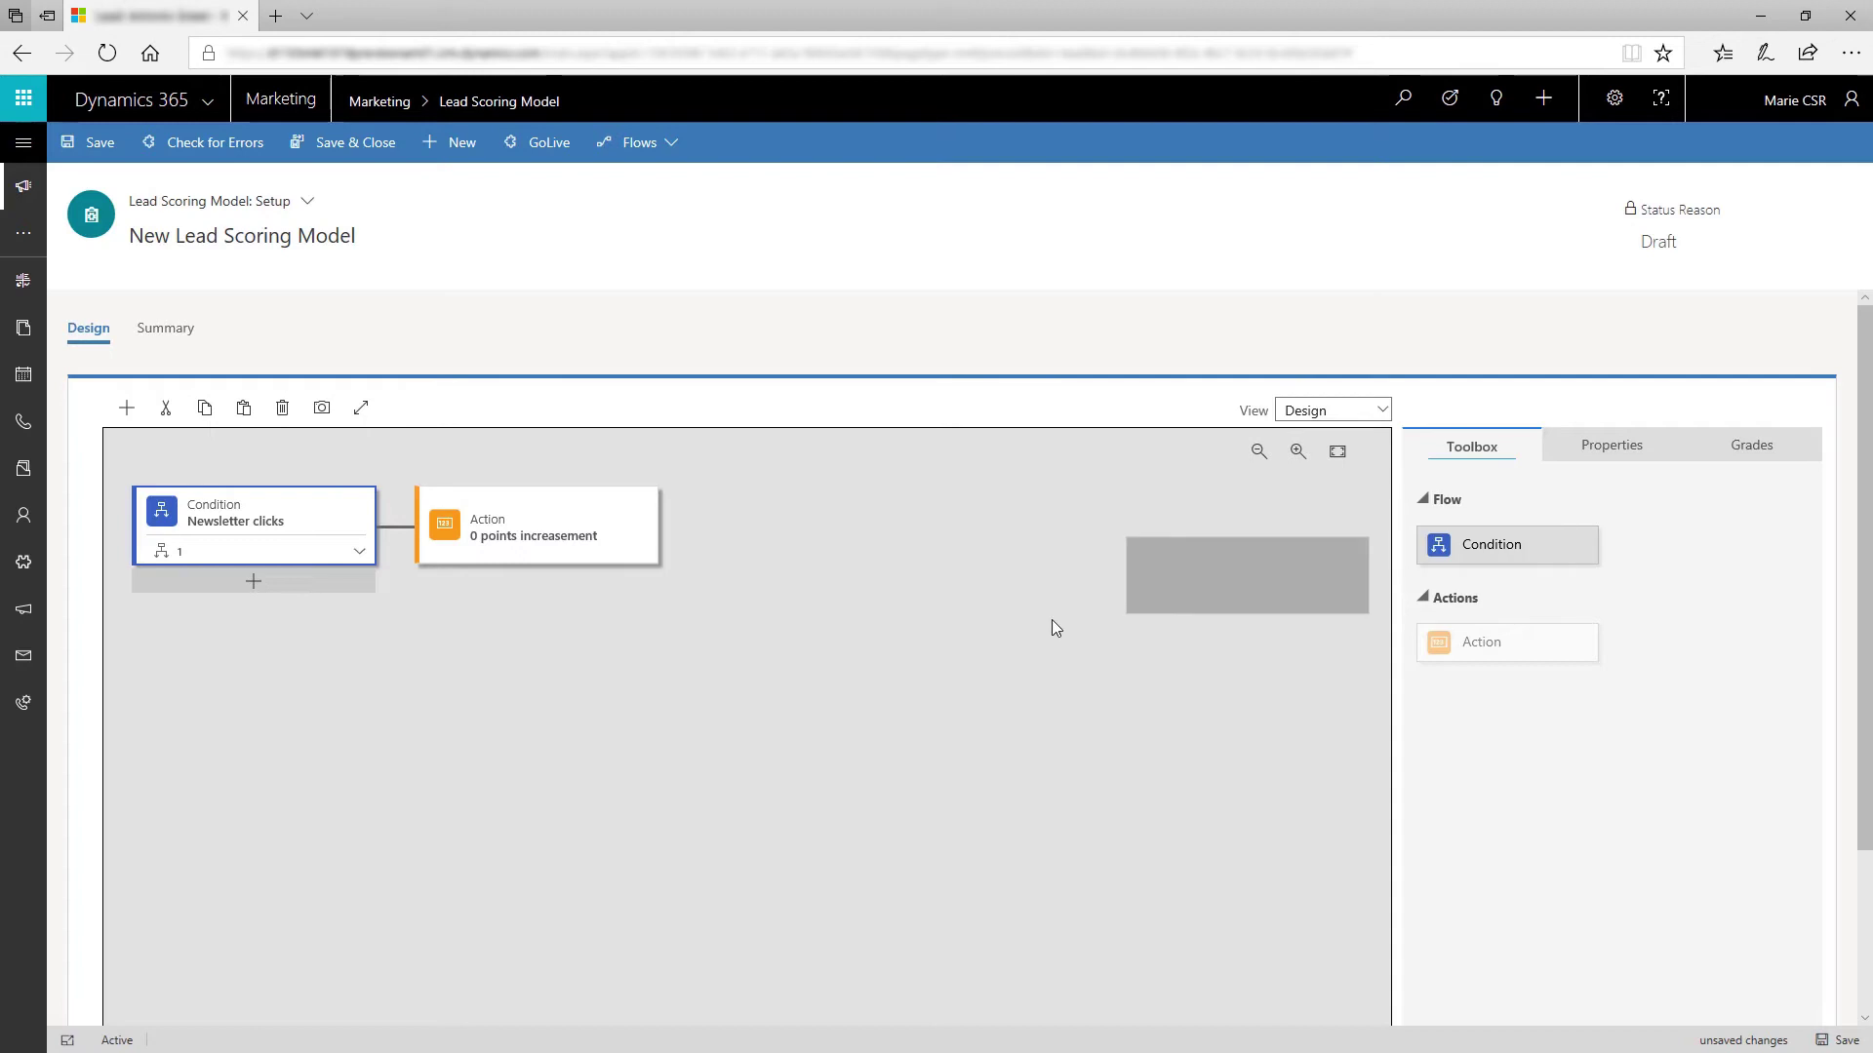
pyautogui.moveTo(1487, 545); pyautogui.dragTo(185, 548)
pyautogui.click(360, 552)
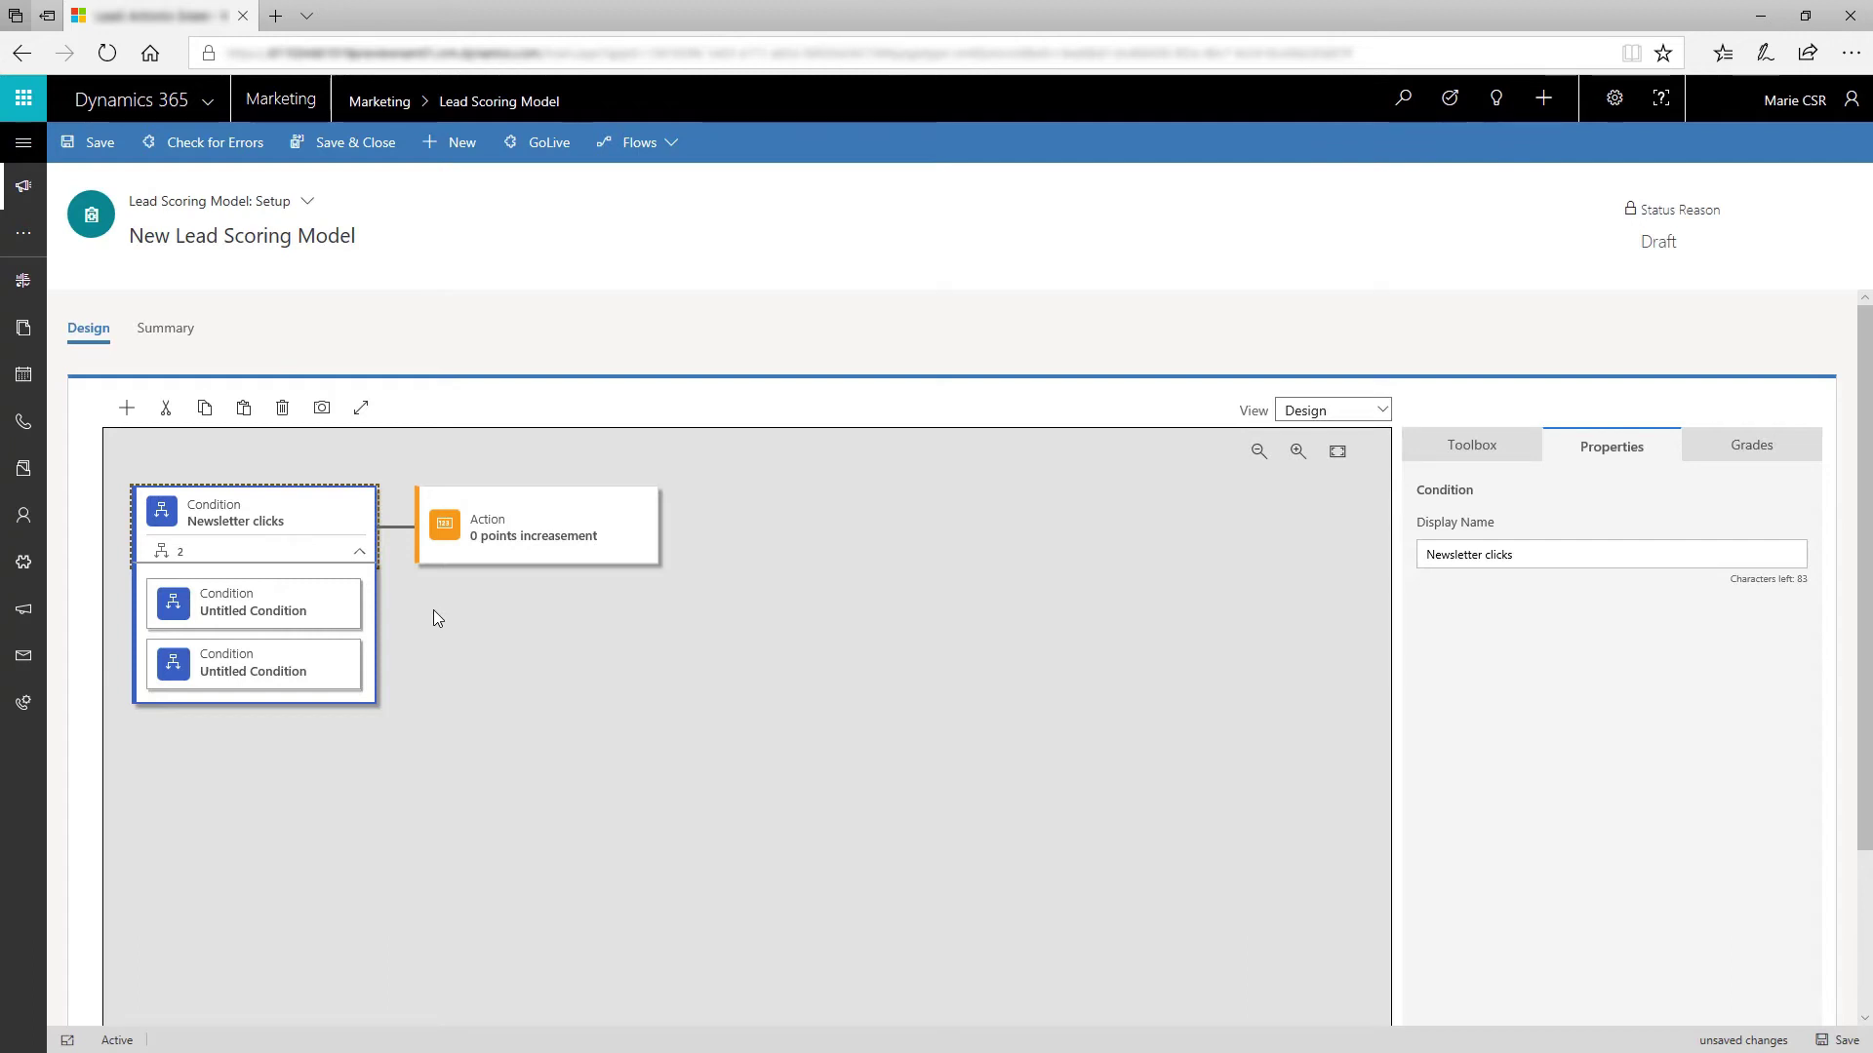
pyautogui.click(309, 607)
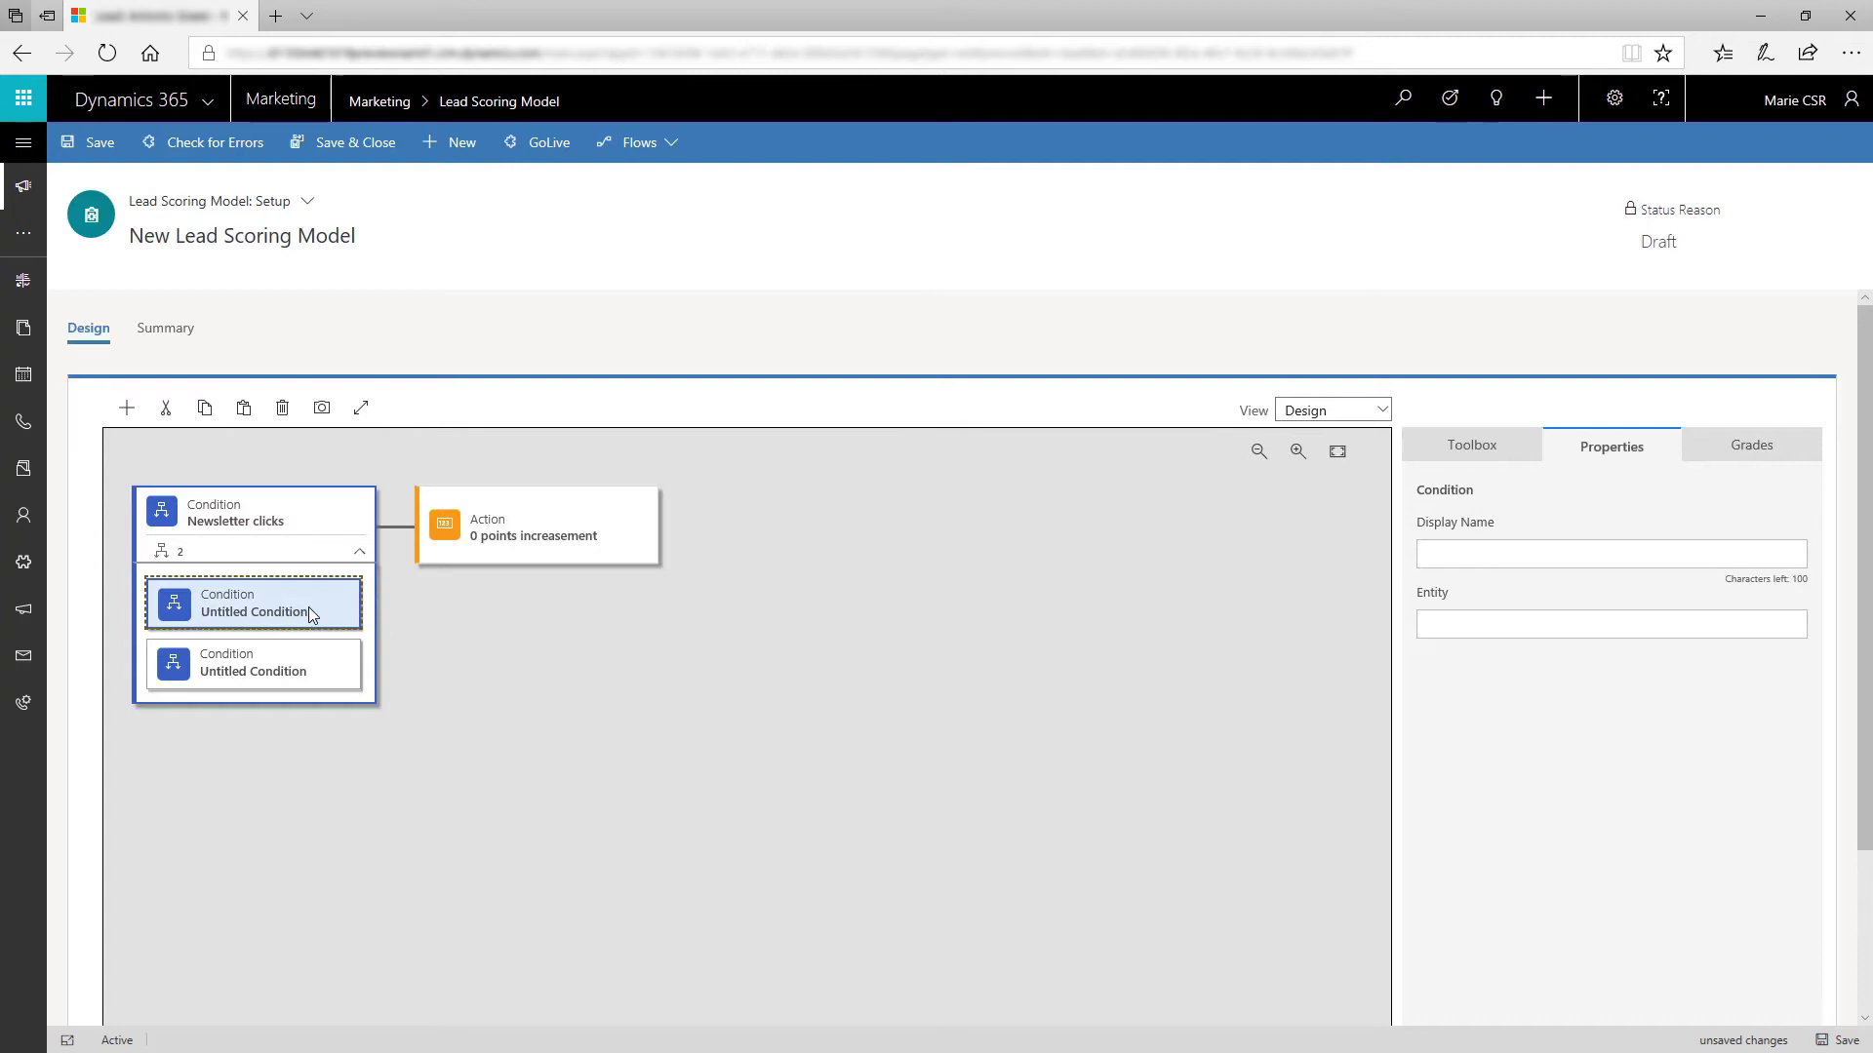
pyautogui.click(1442, 551)
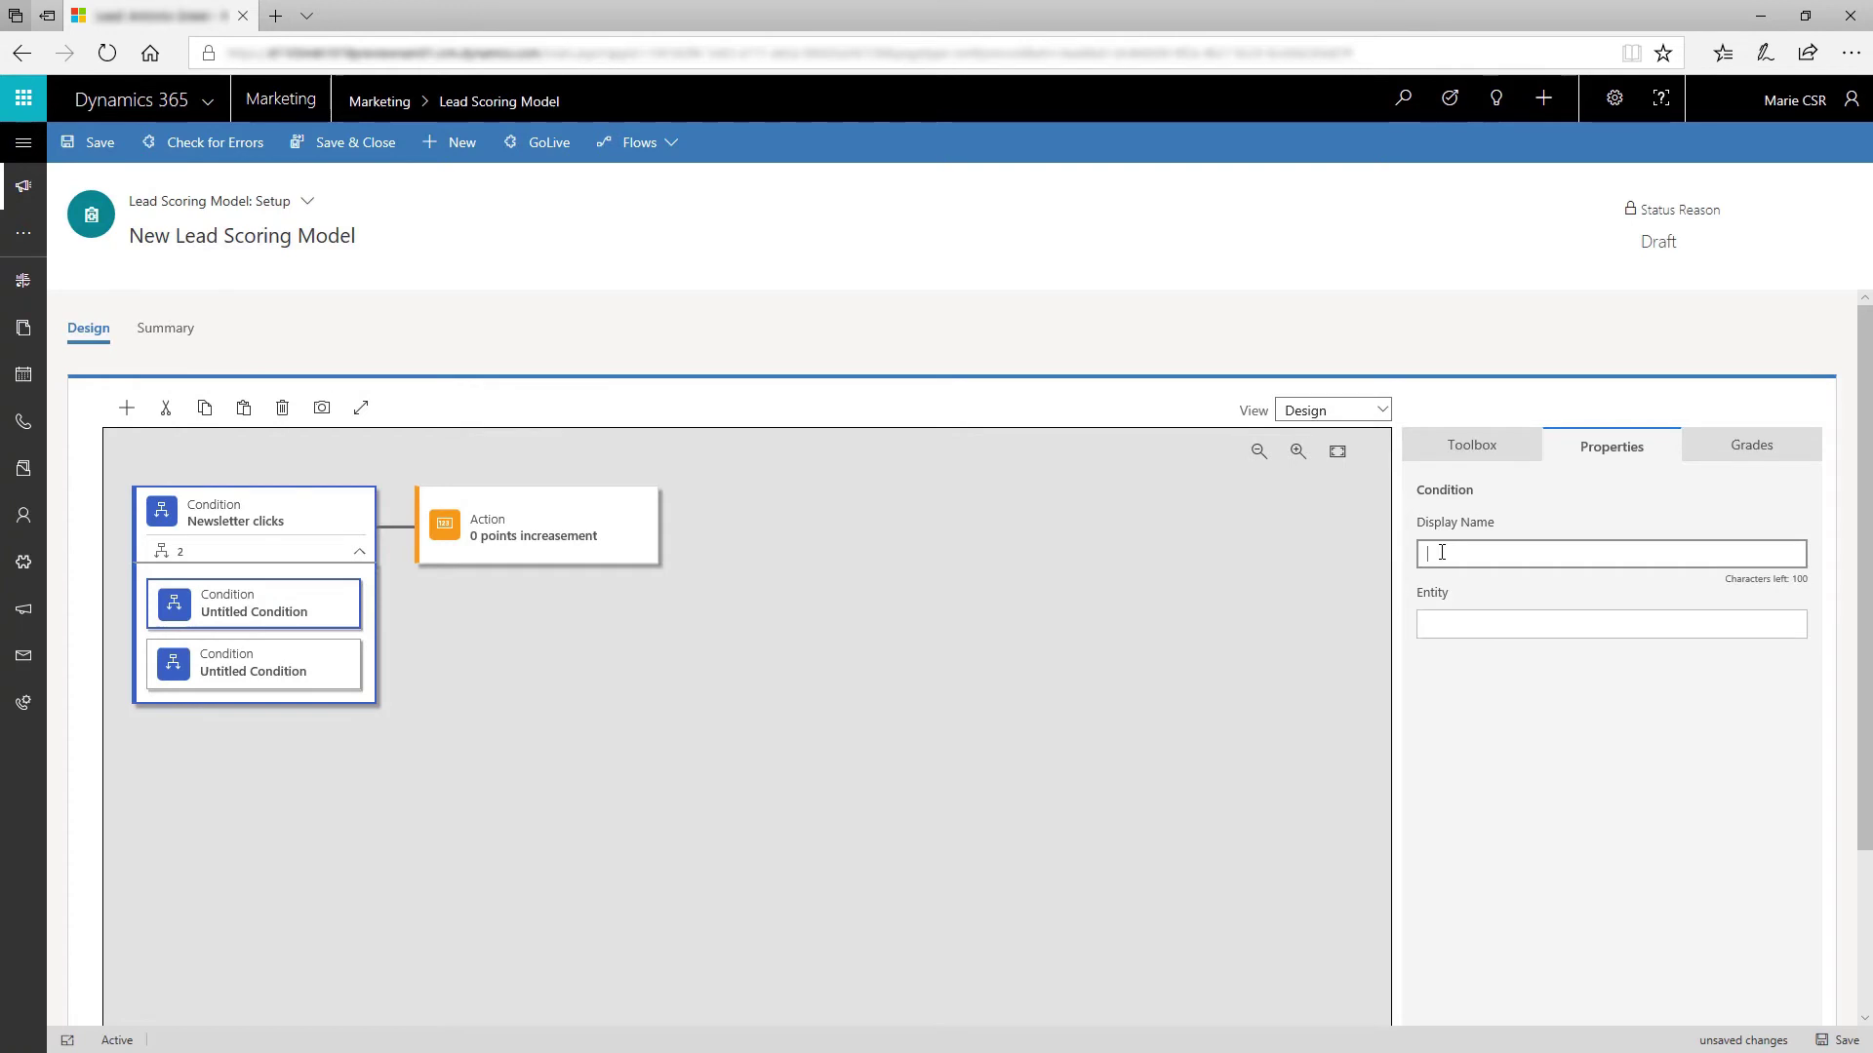
pyautogui.write('Atleast 3 newsletter')
pyautogui.write(' clicks in 6 months')
# Step: Define 'Atleast 3 newsletter clicks in 6 months': EmailClicked, At Least 3, last 6 months
pyautogui.click(1455, 625)
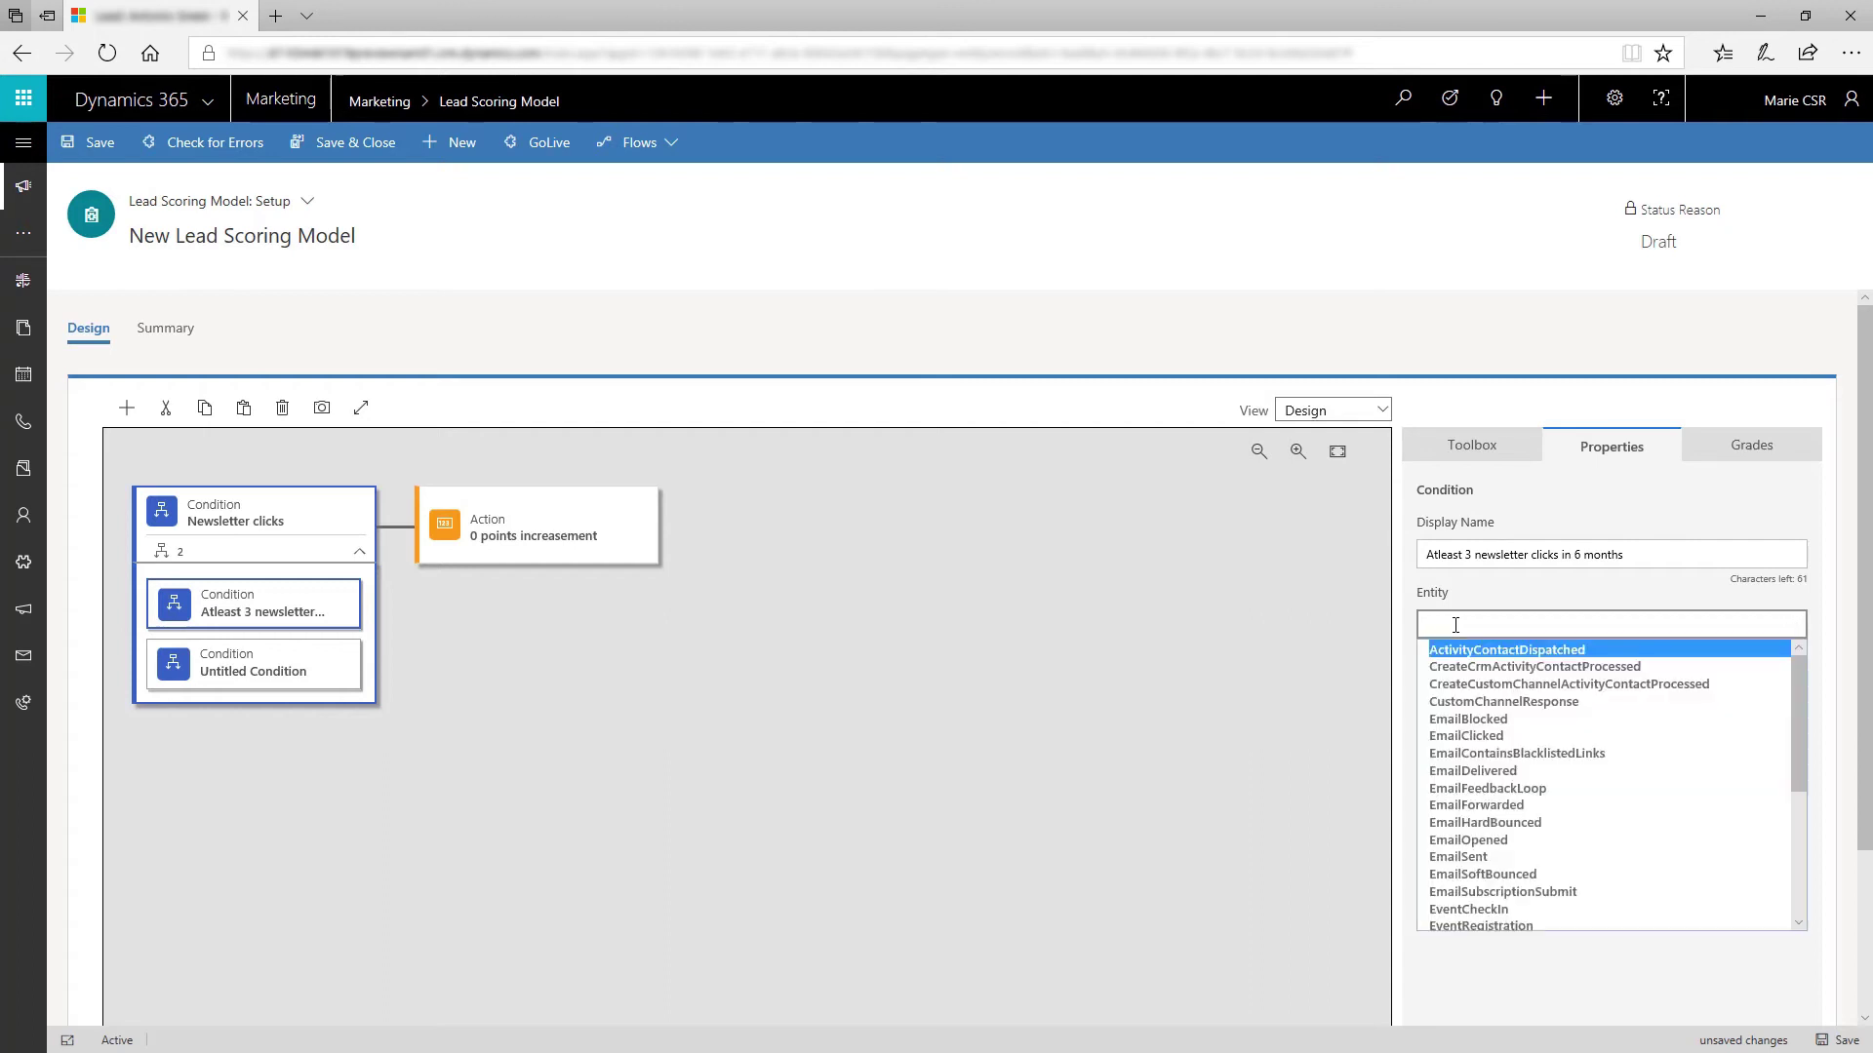
pyautogui.write('Em')
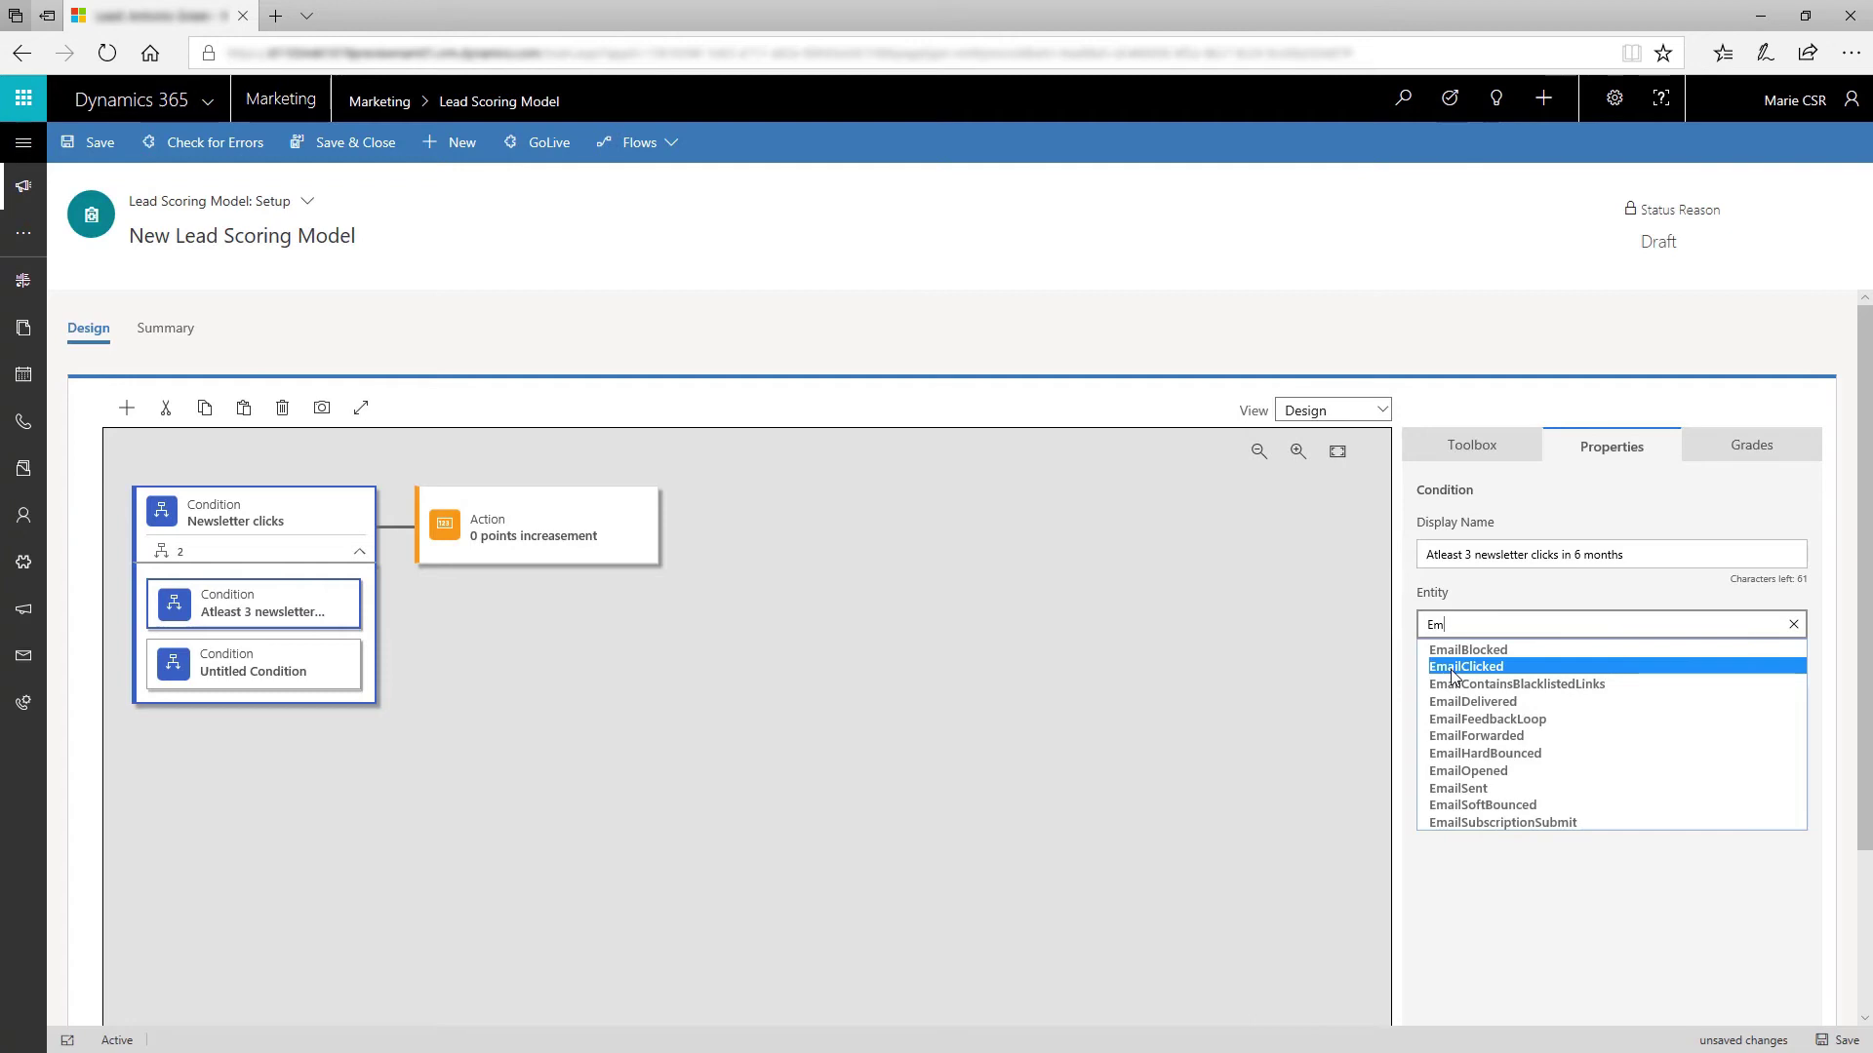
pyautogui.click(1450, 668)
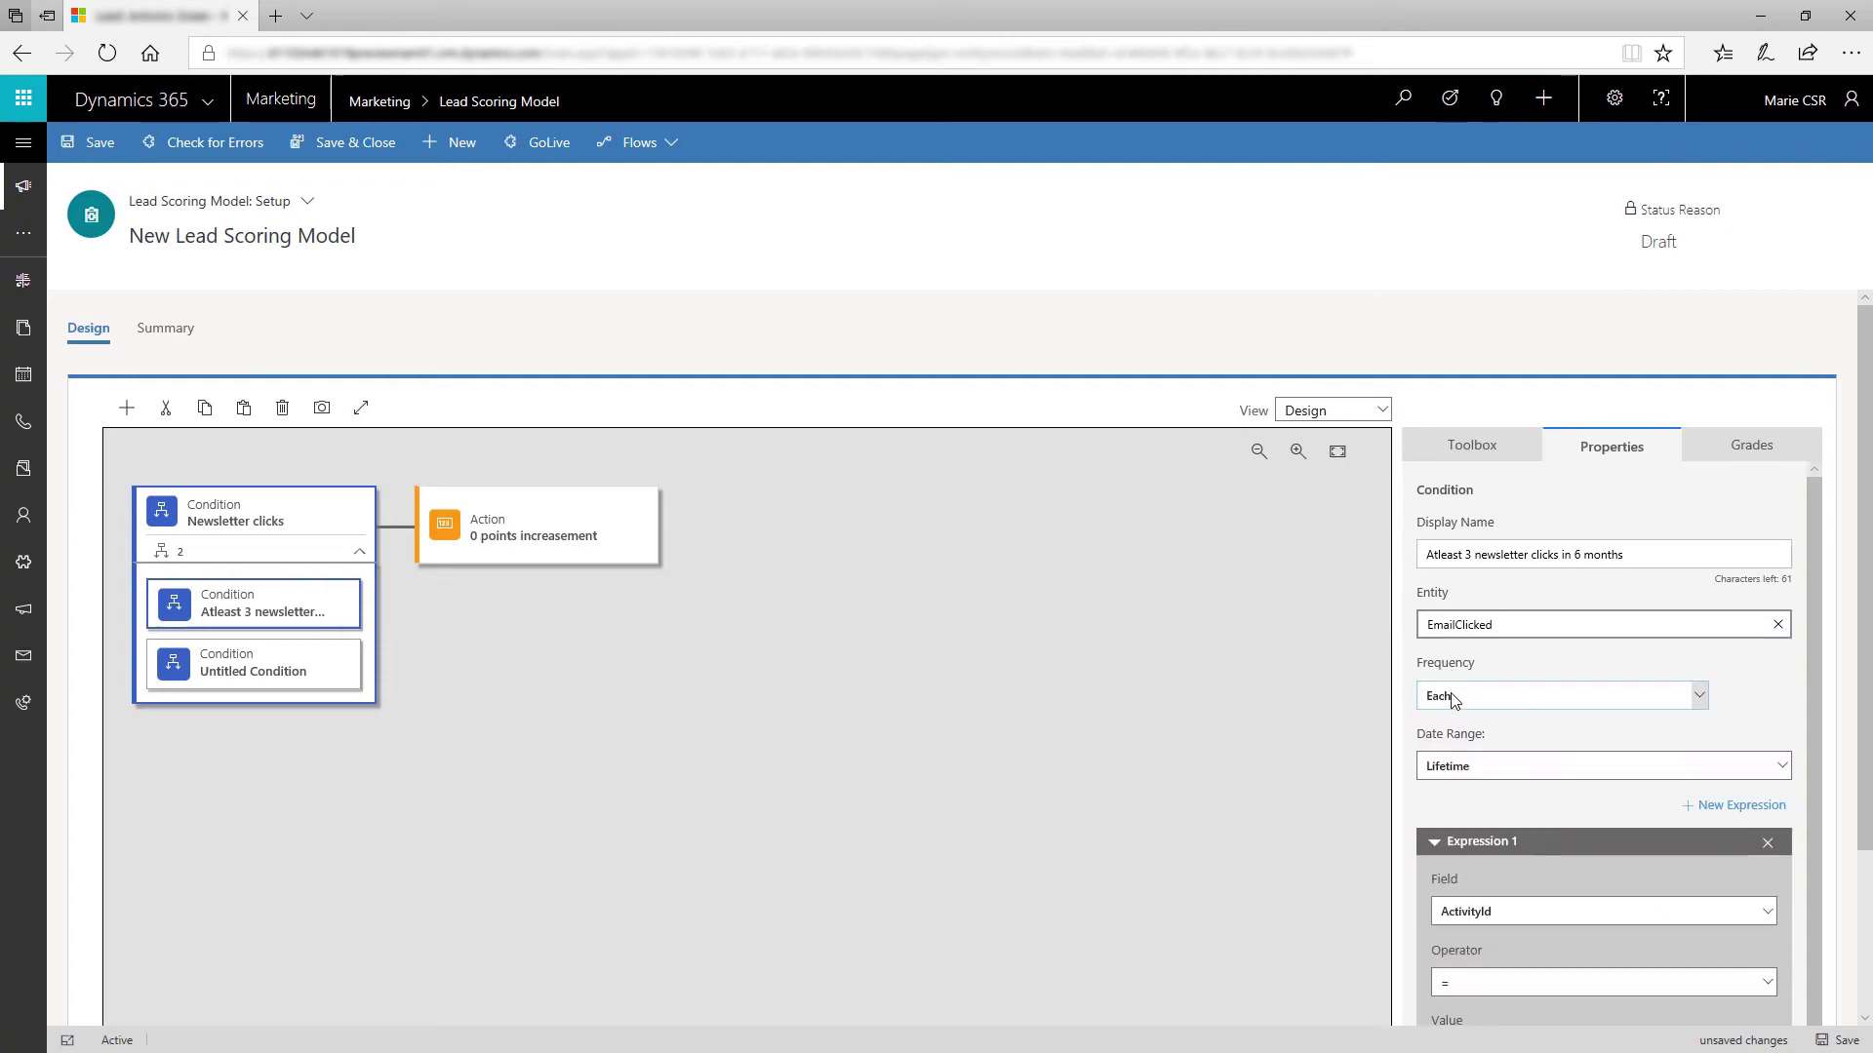
pyautogui.click(1701, 696)
pyautogui.click(1665, 716)
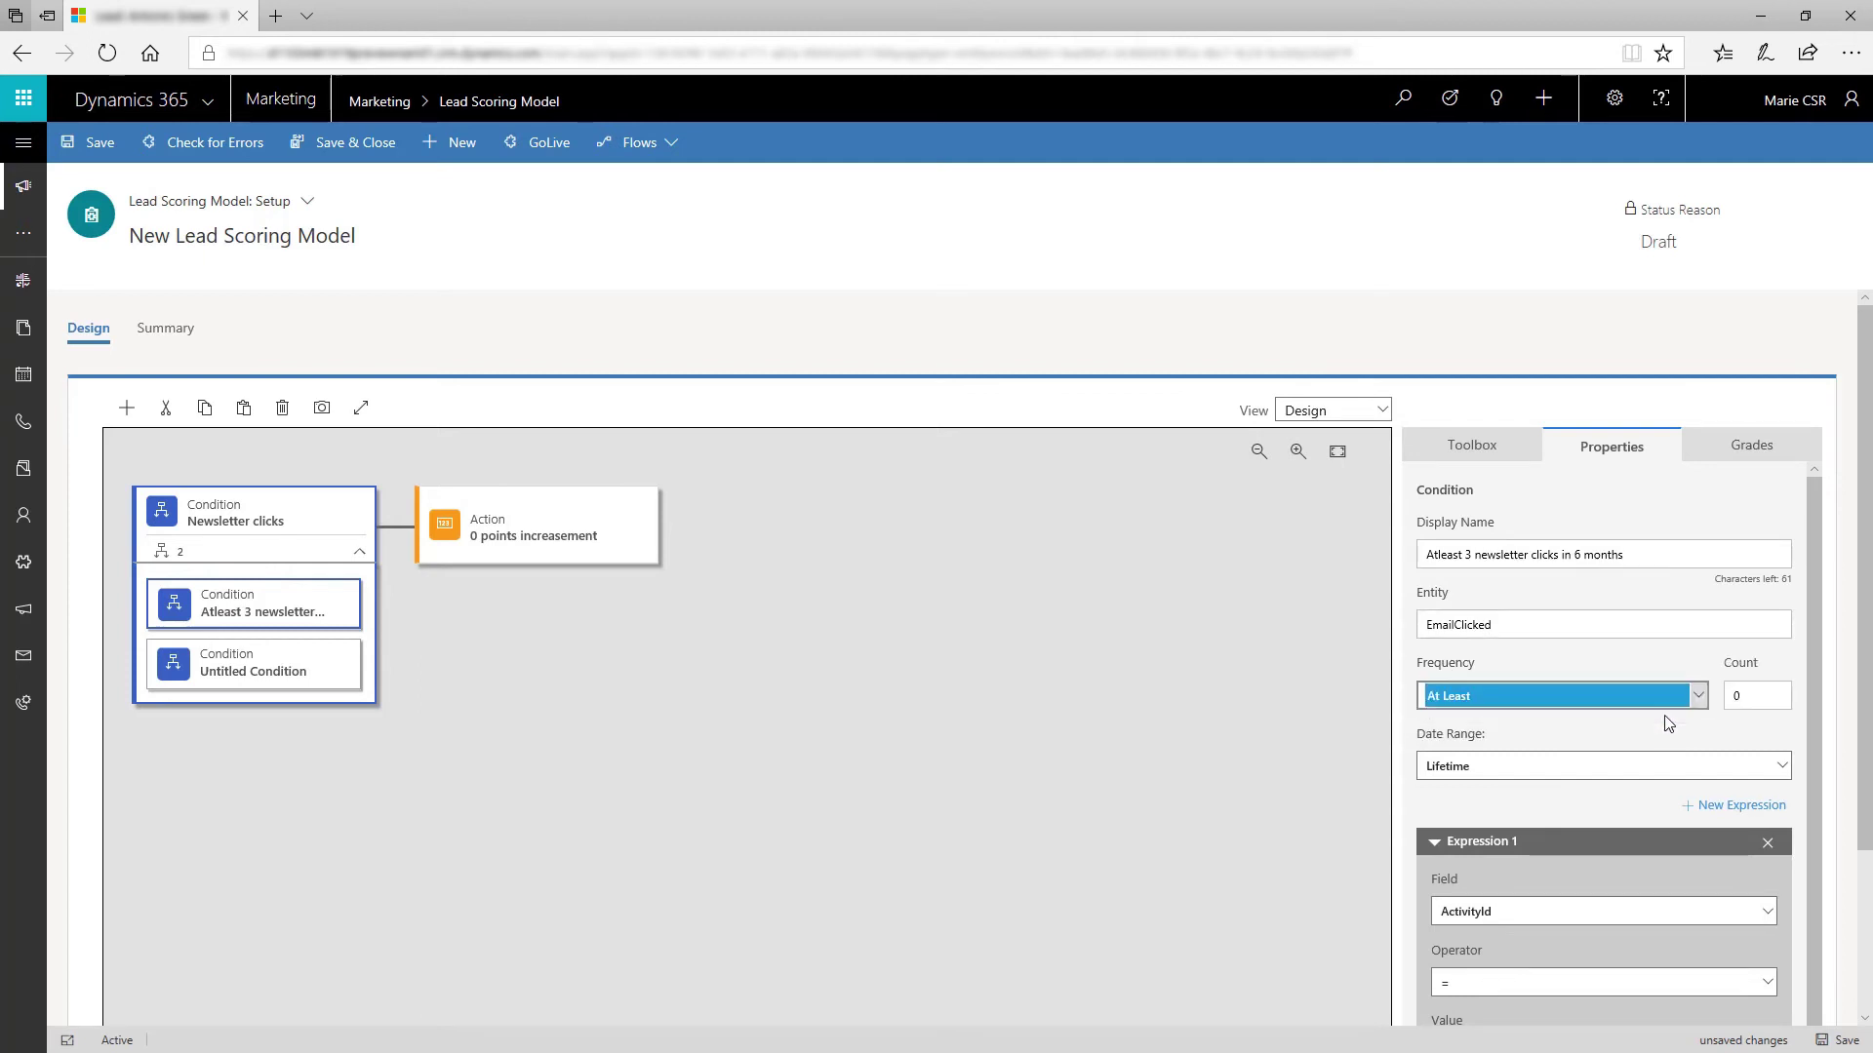
pyautogui.click(1729, 699)
pyautogui.write('3')
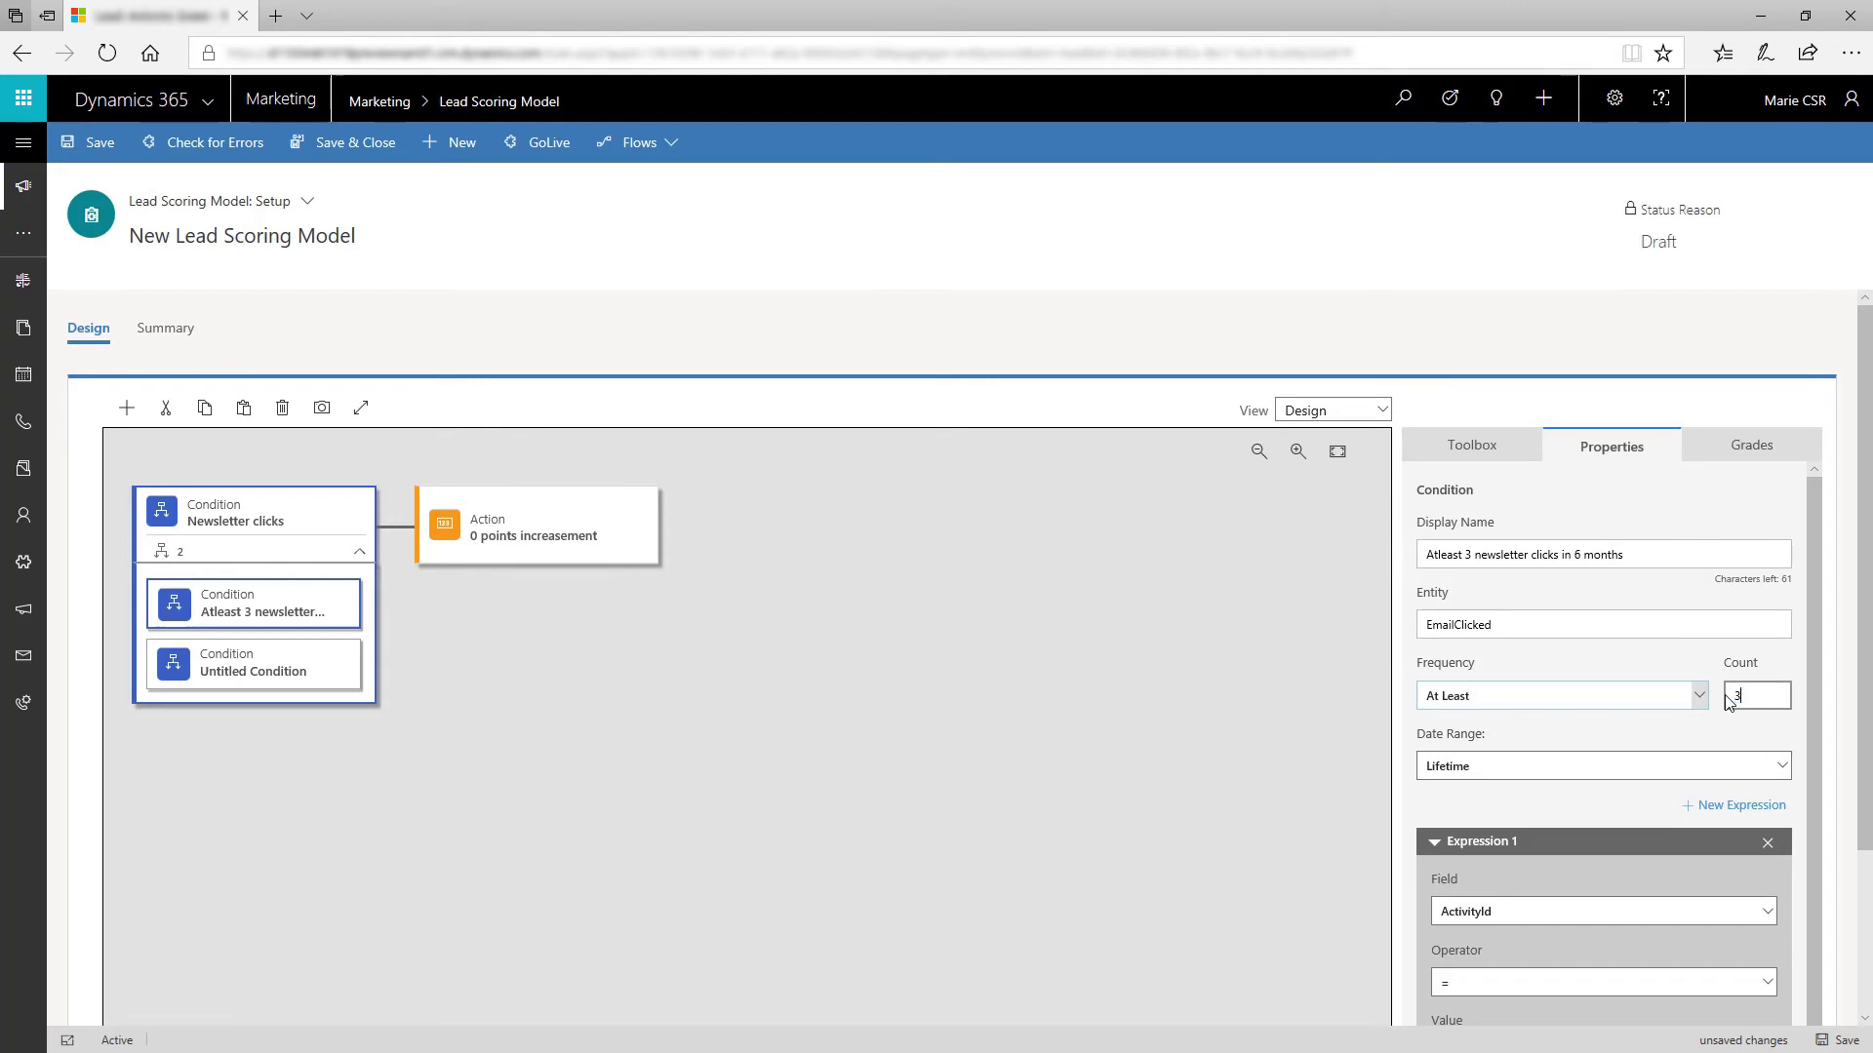
pyautogui.click(1692, 770)
pyautogui.write('6')
pyautogui.click(1653, 823)
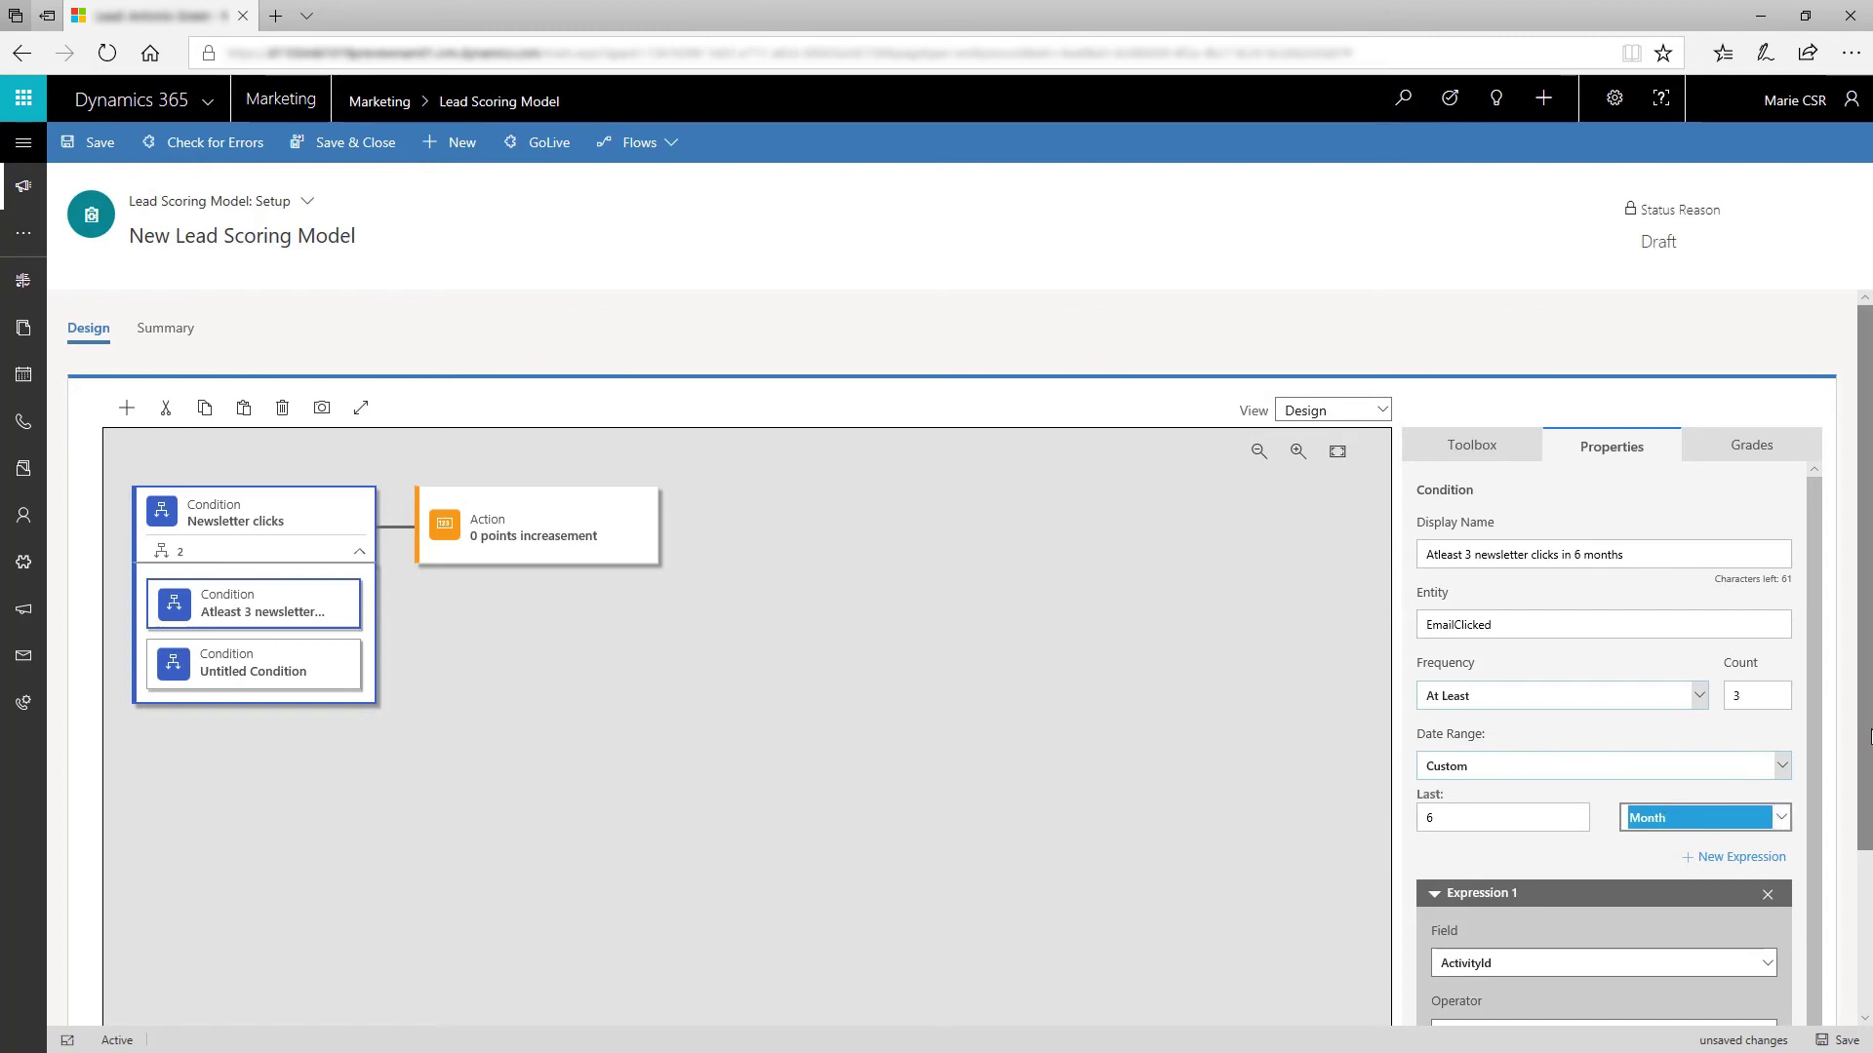
pyautogui.scroll(-2, 1869, 885)
pyautogui.scroll(-1, 1817, 790)
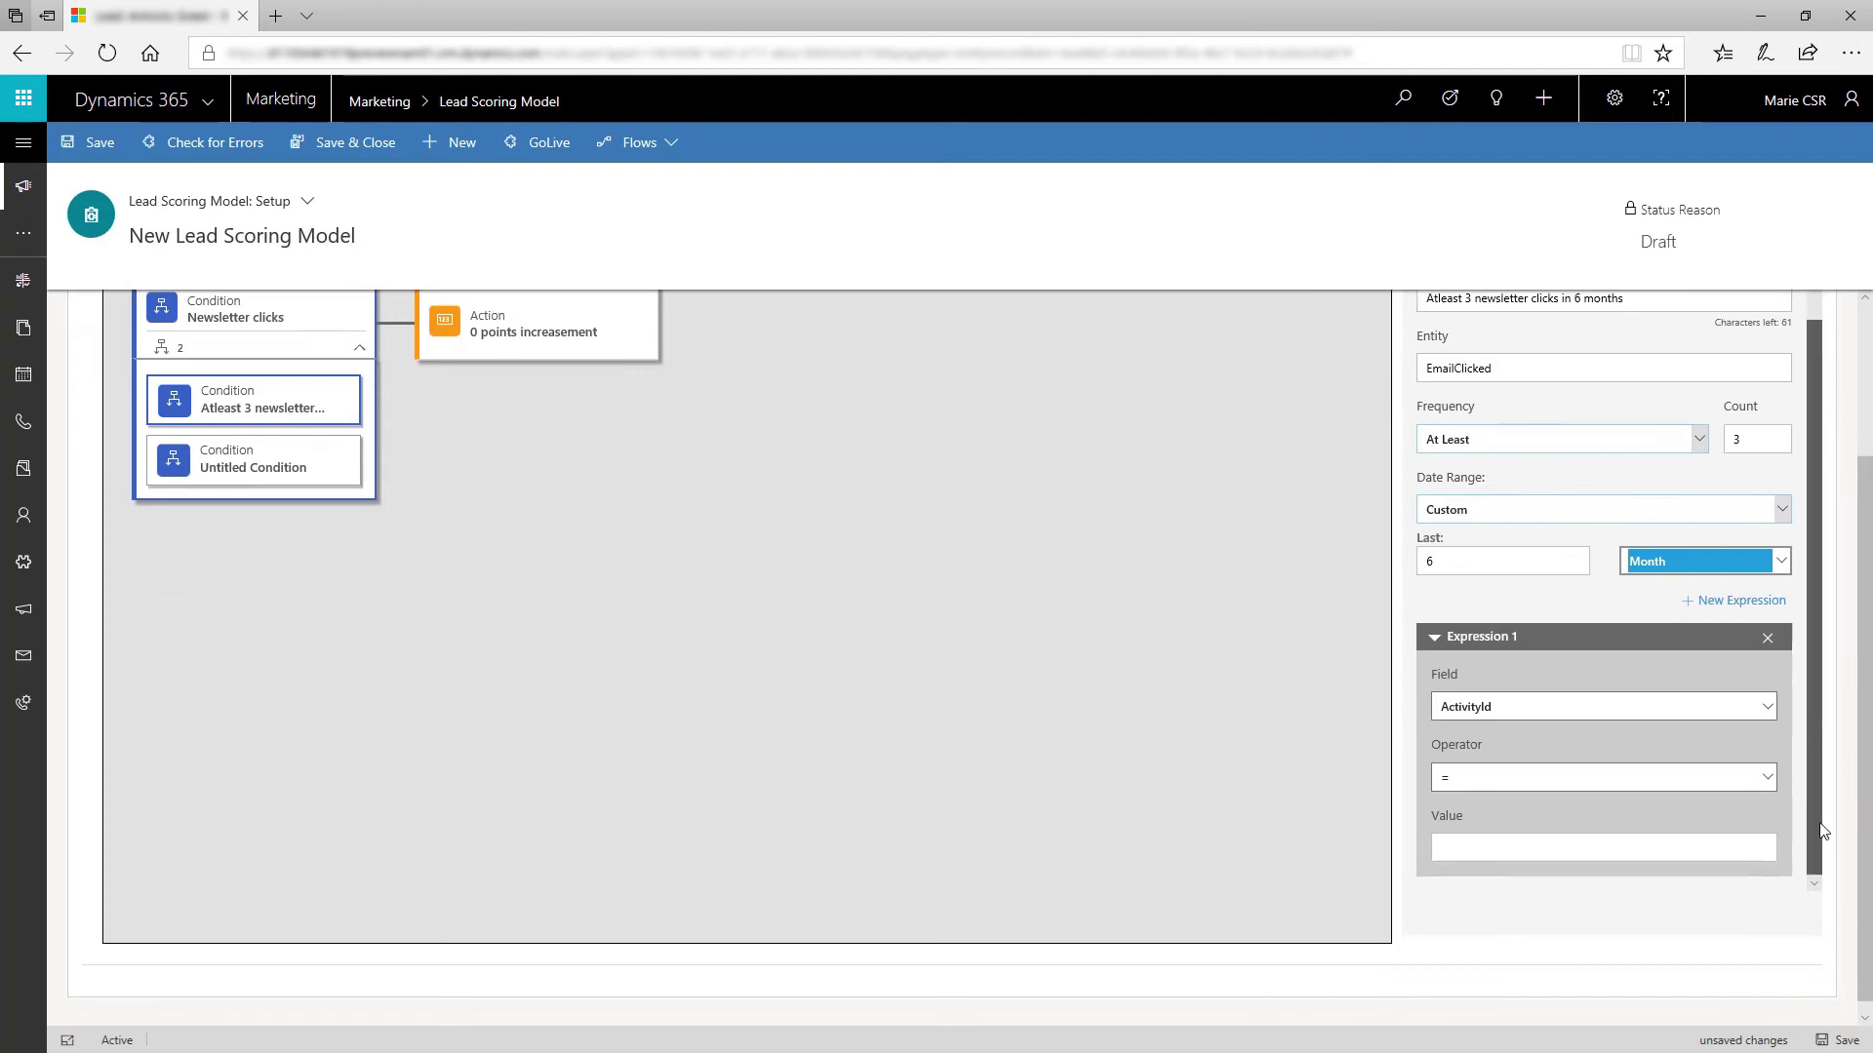
# Step: Add an expression requiring CustomerJourneyId to equal the journey ID
pyautogui.click(1651, 706)
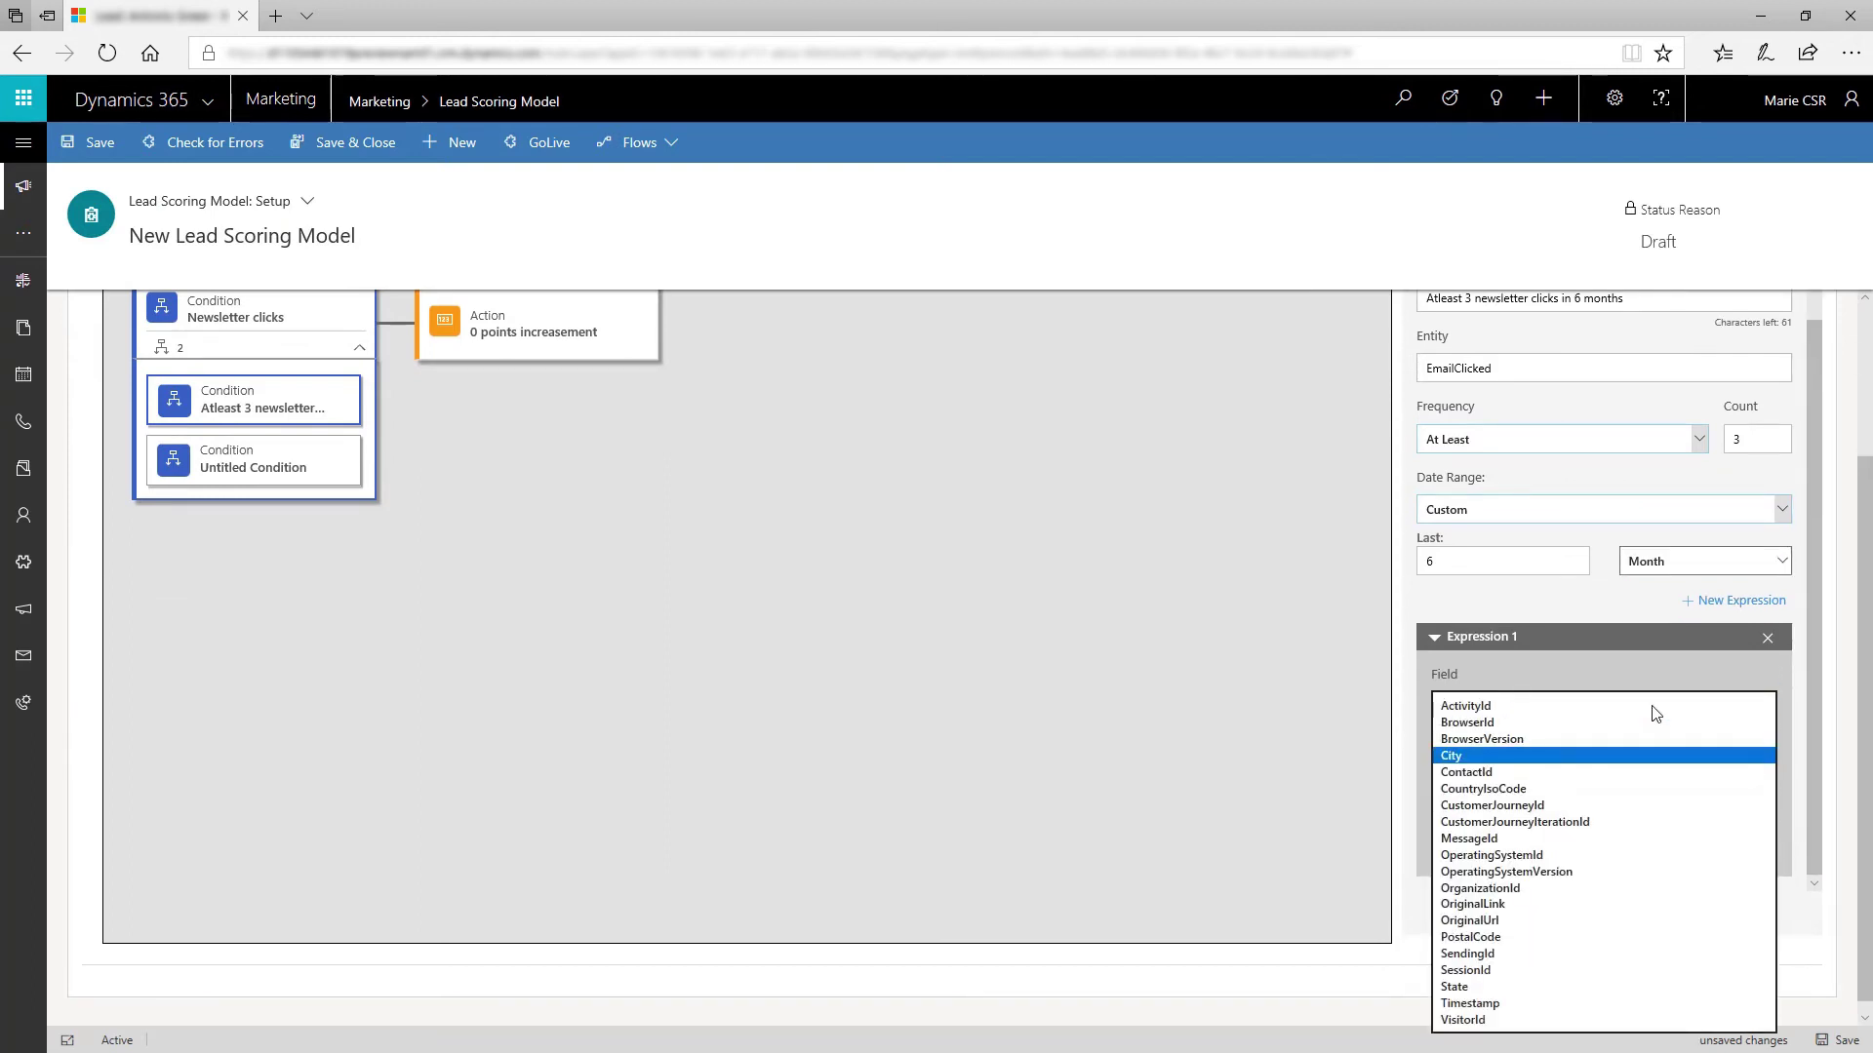
pyautogui.click(1520, 805)
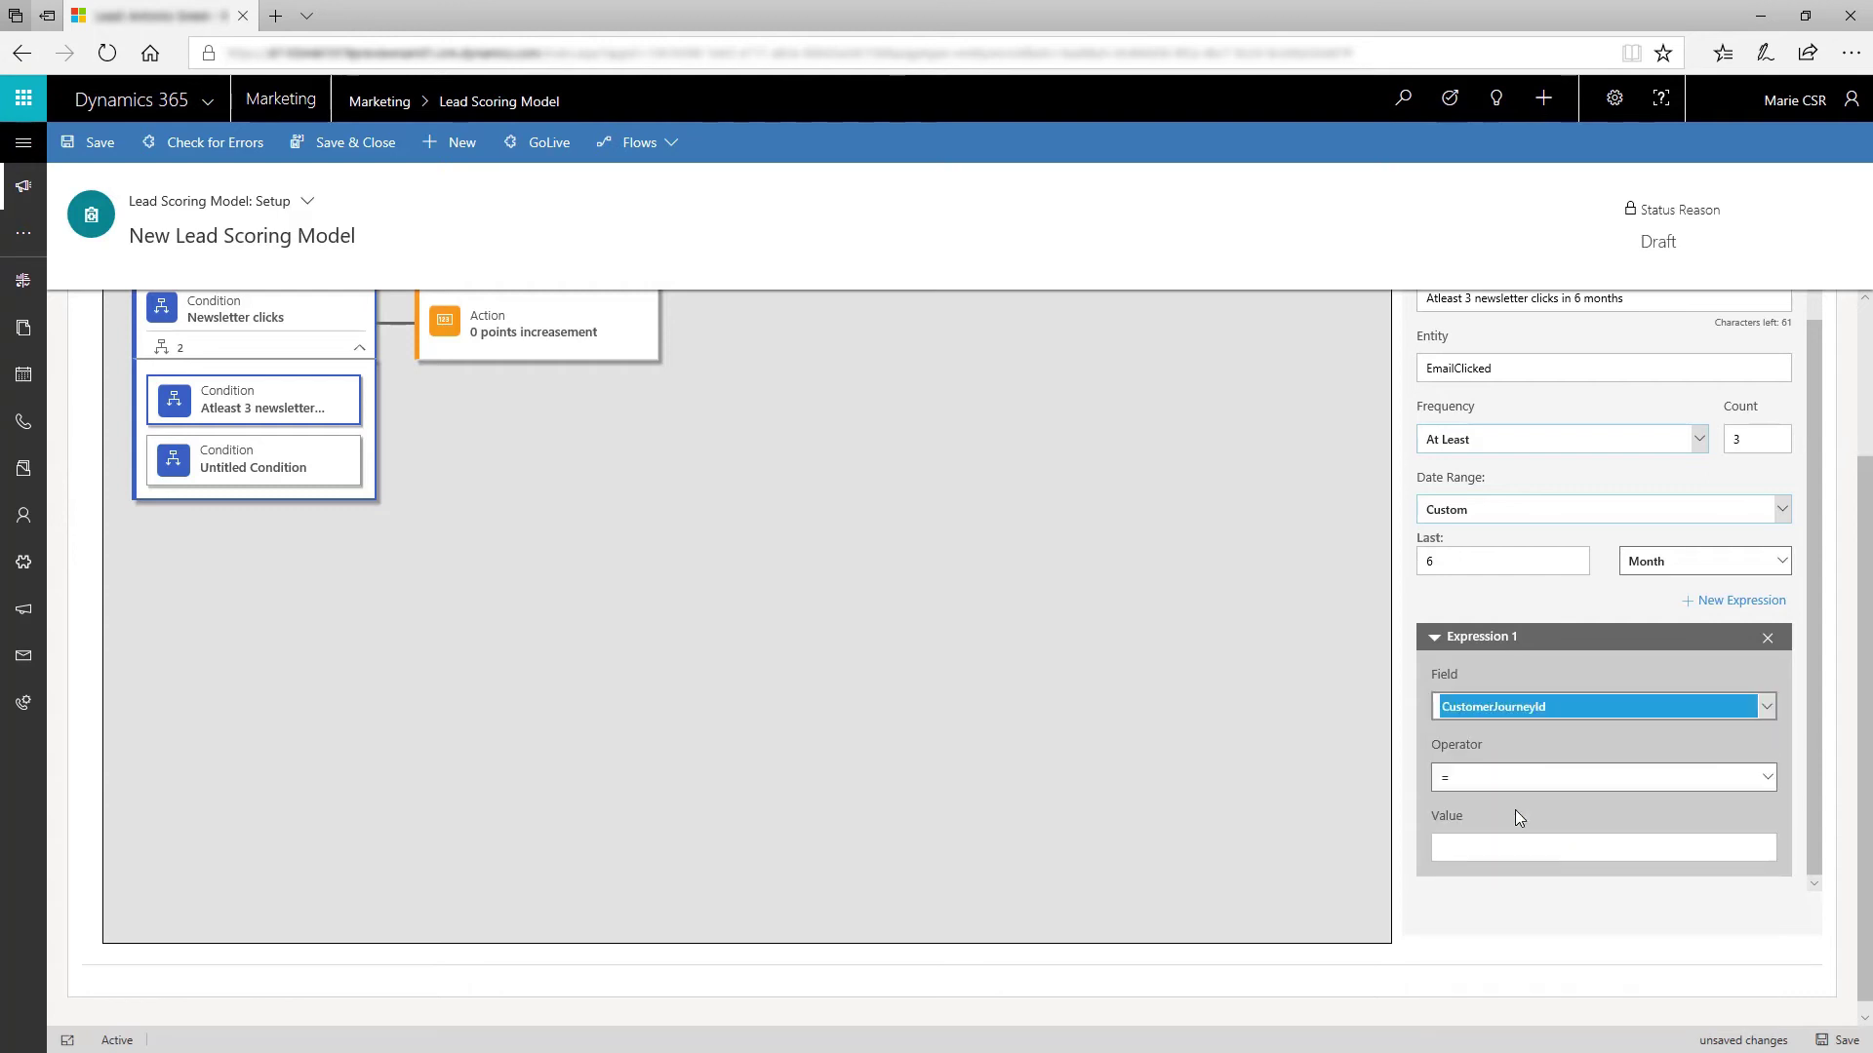
pyautogui.click(1525, 778)
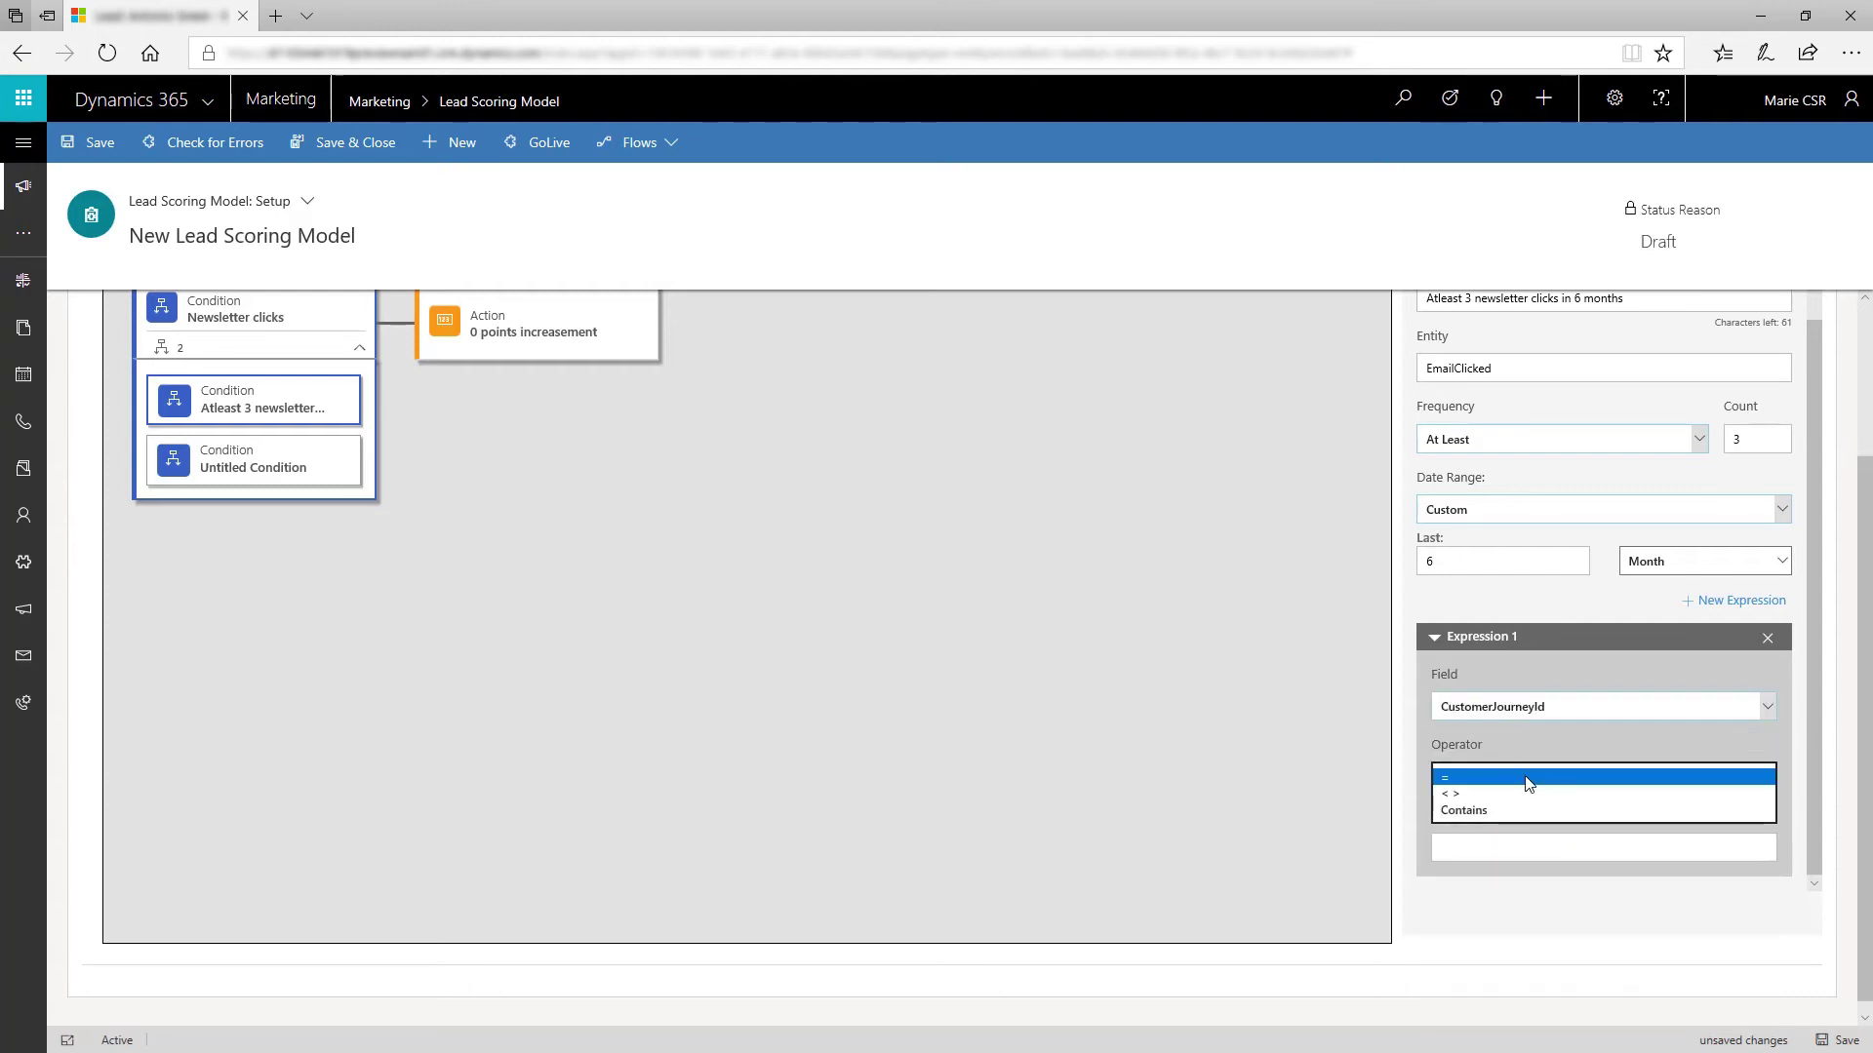
pyautogui.click(1506, 844)
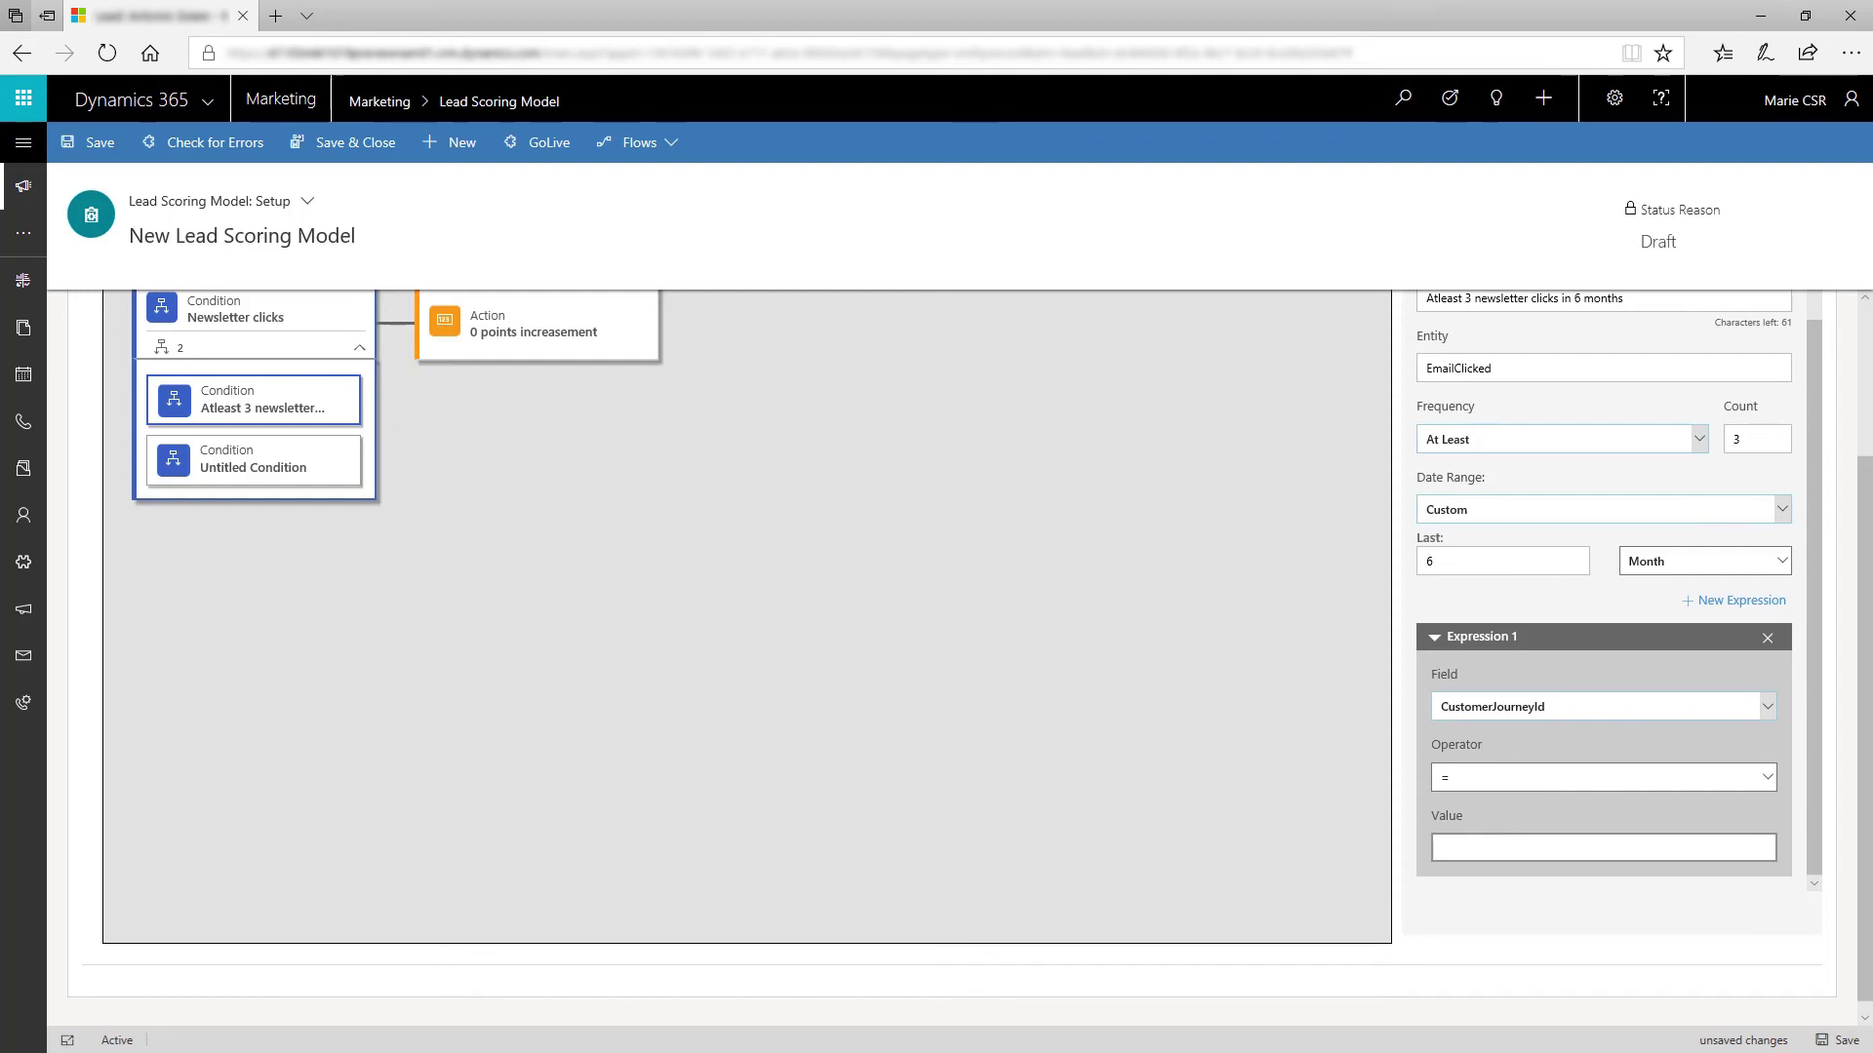
pyautogui.write('84d0ca9e-74d3-e711-a948-000d3a317426')
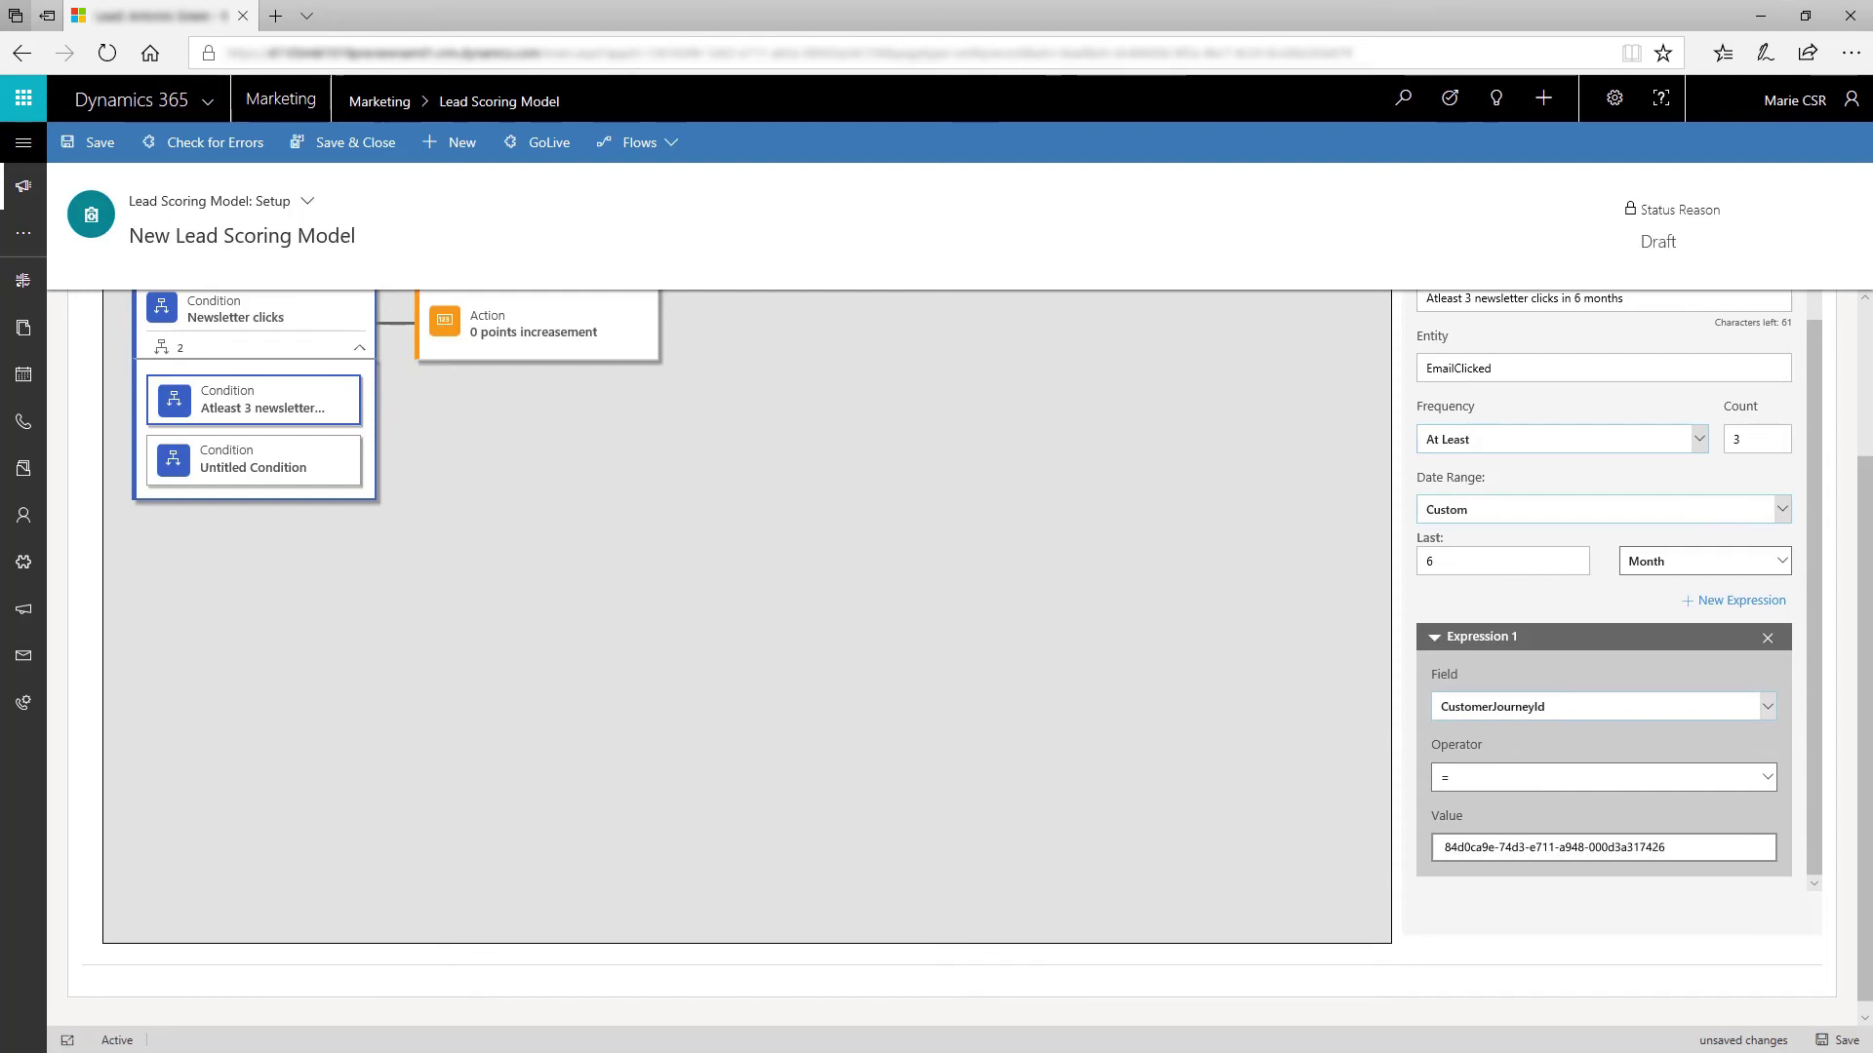
pyautogui.scroll(1, 1869, 772)
pyautogui.scroll(2, 1869, 772)
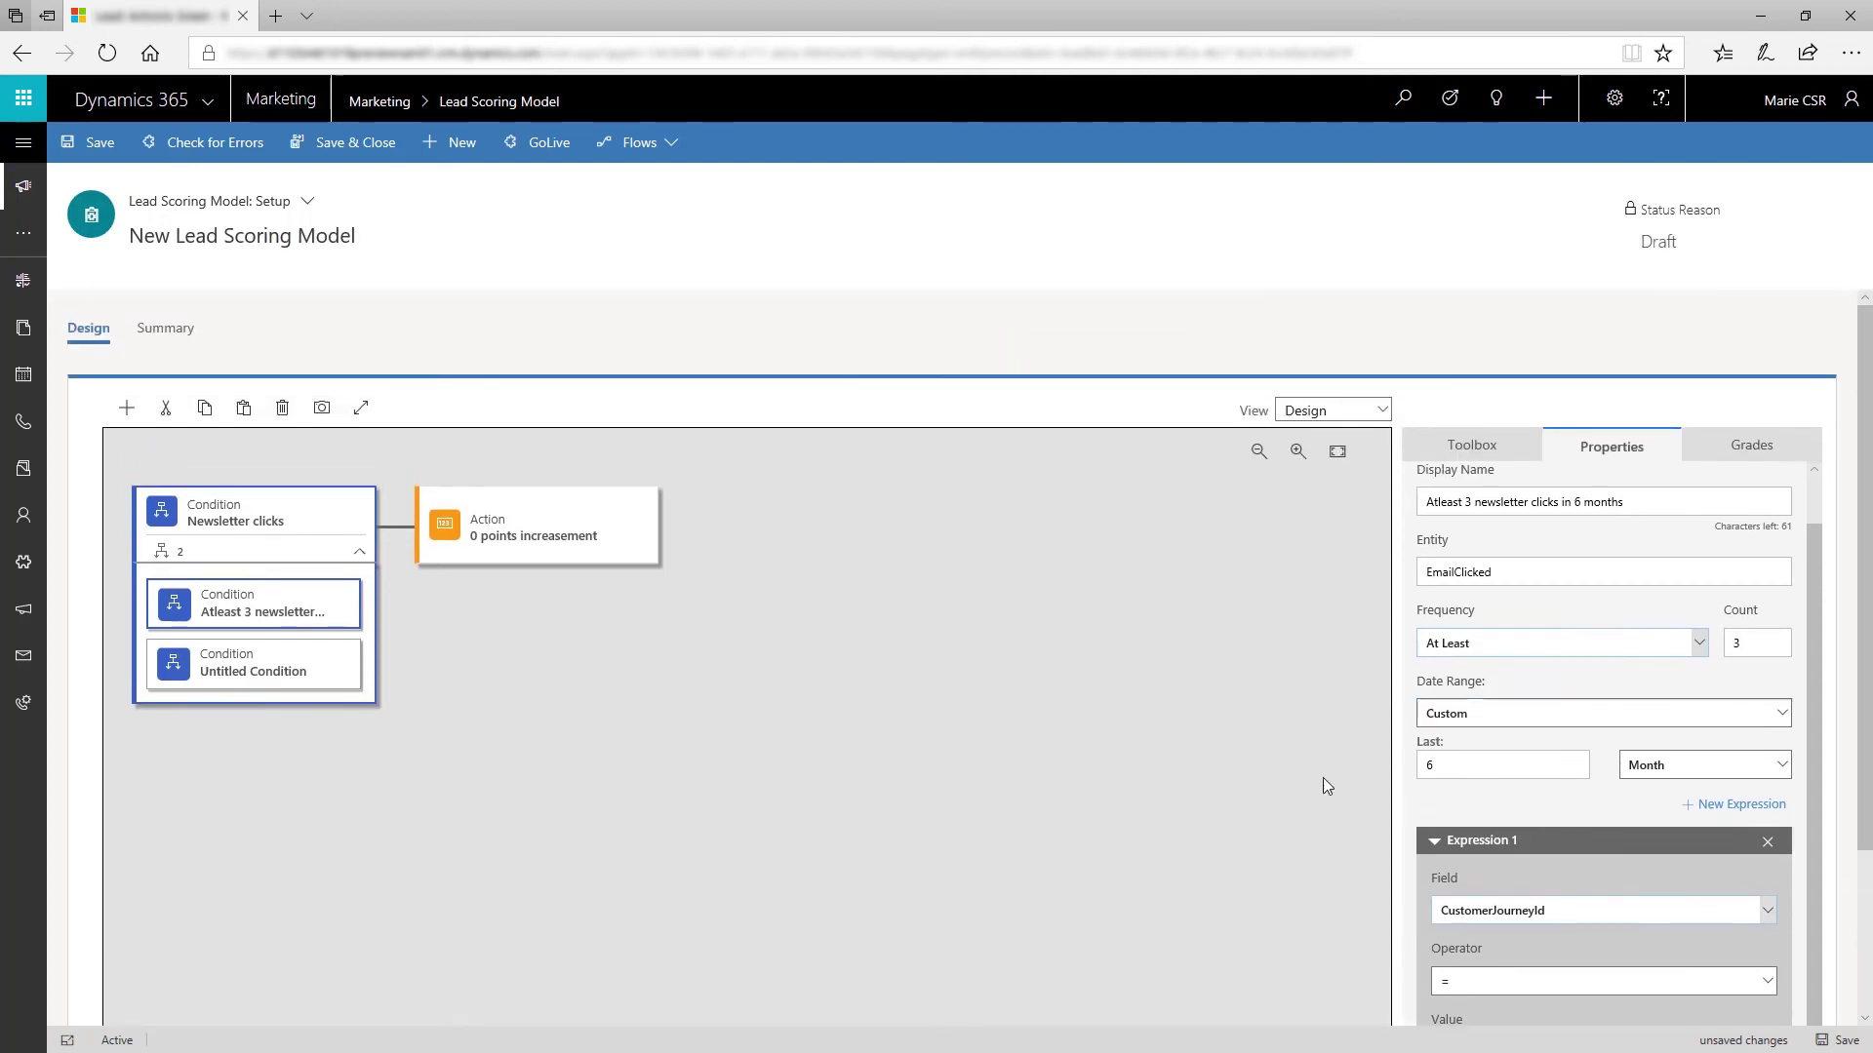
# Step: Make the action paired with Newsletter clicks add 15 points
pyautogui.click(527, 534)
pyautogui.click(1417, 583)
pyautogui.write('15')
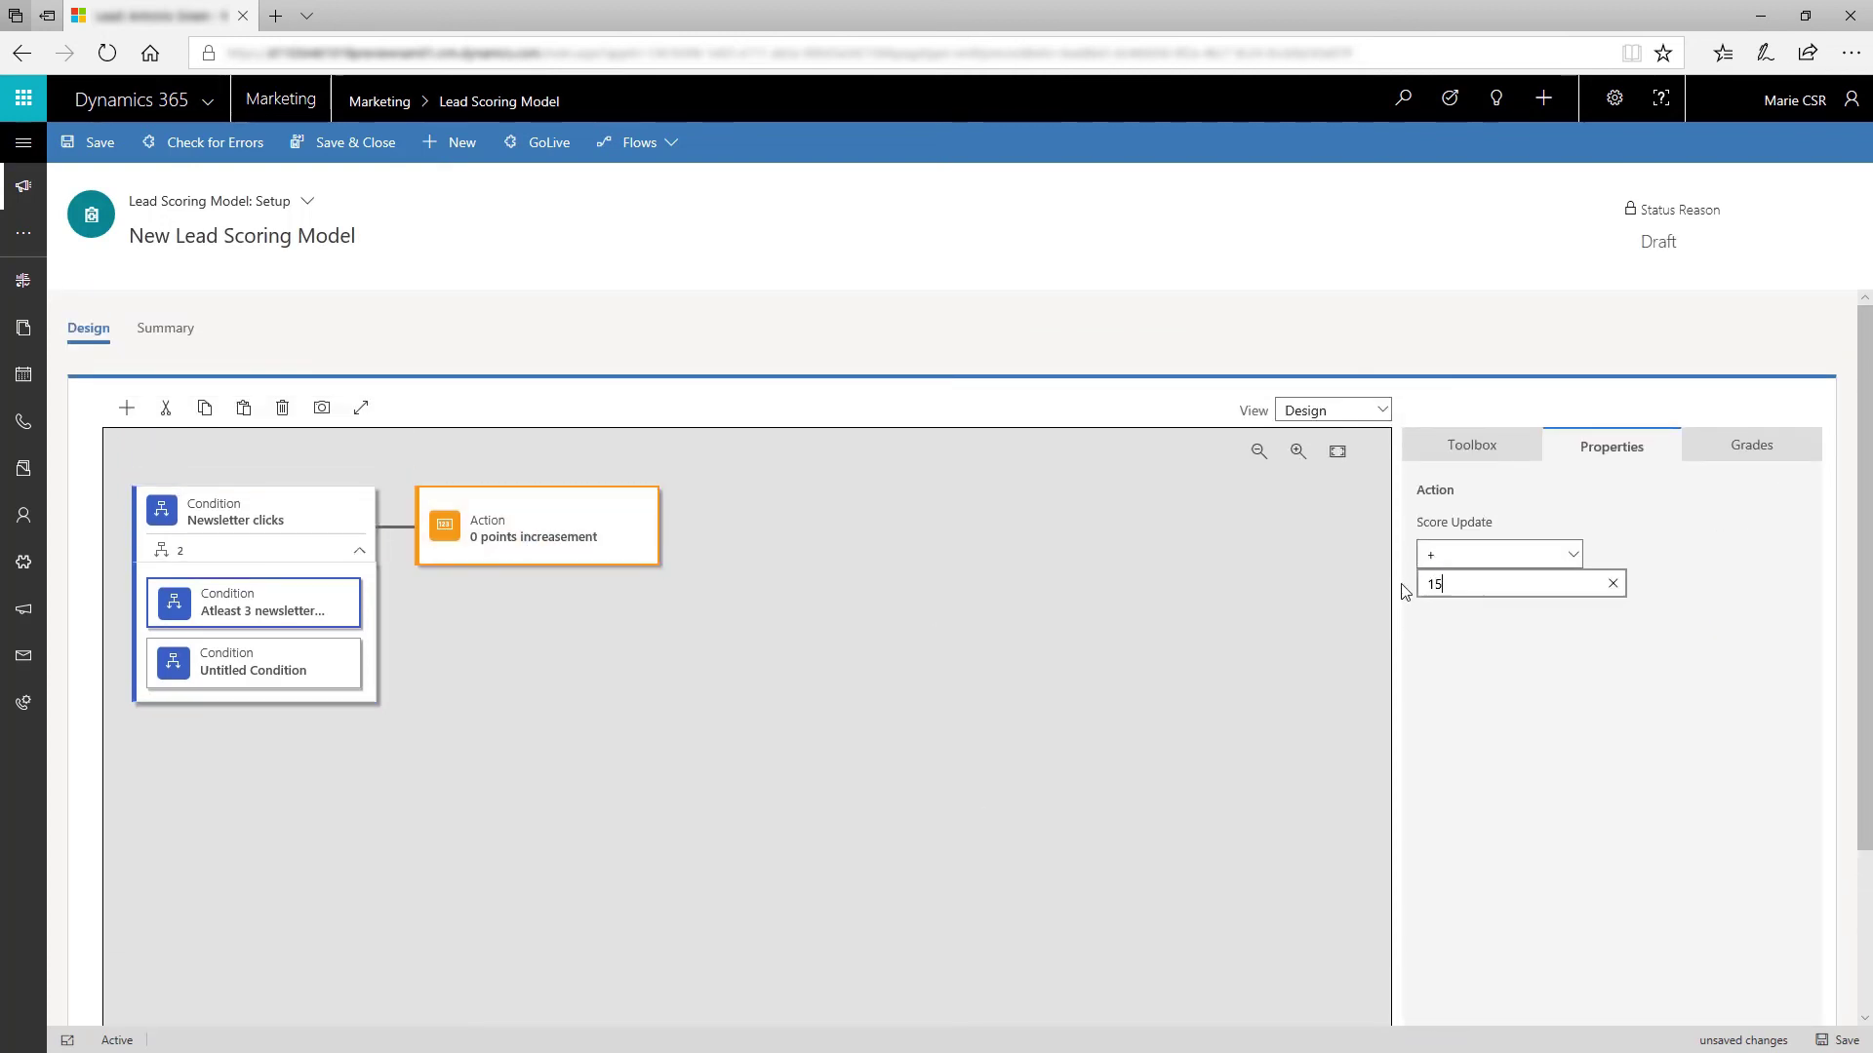
pyautogui.click(743, 603)
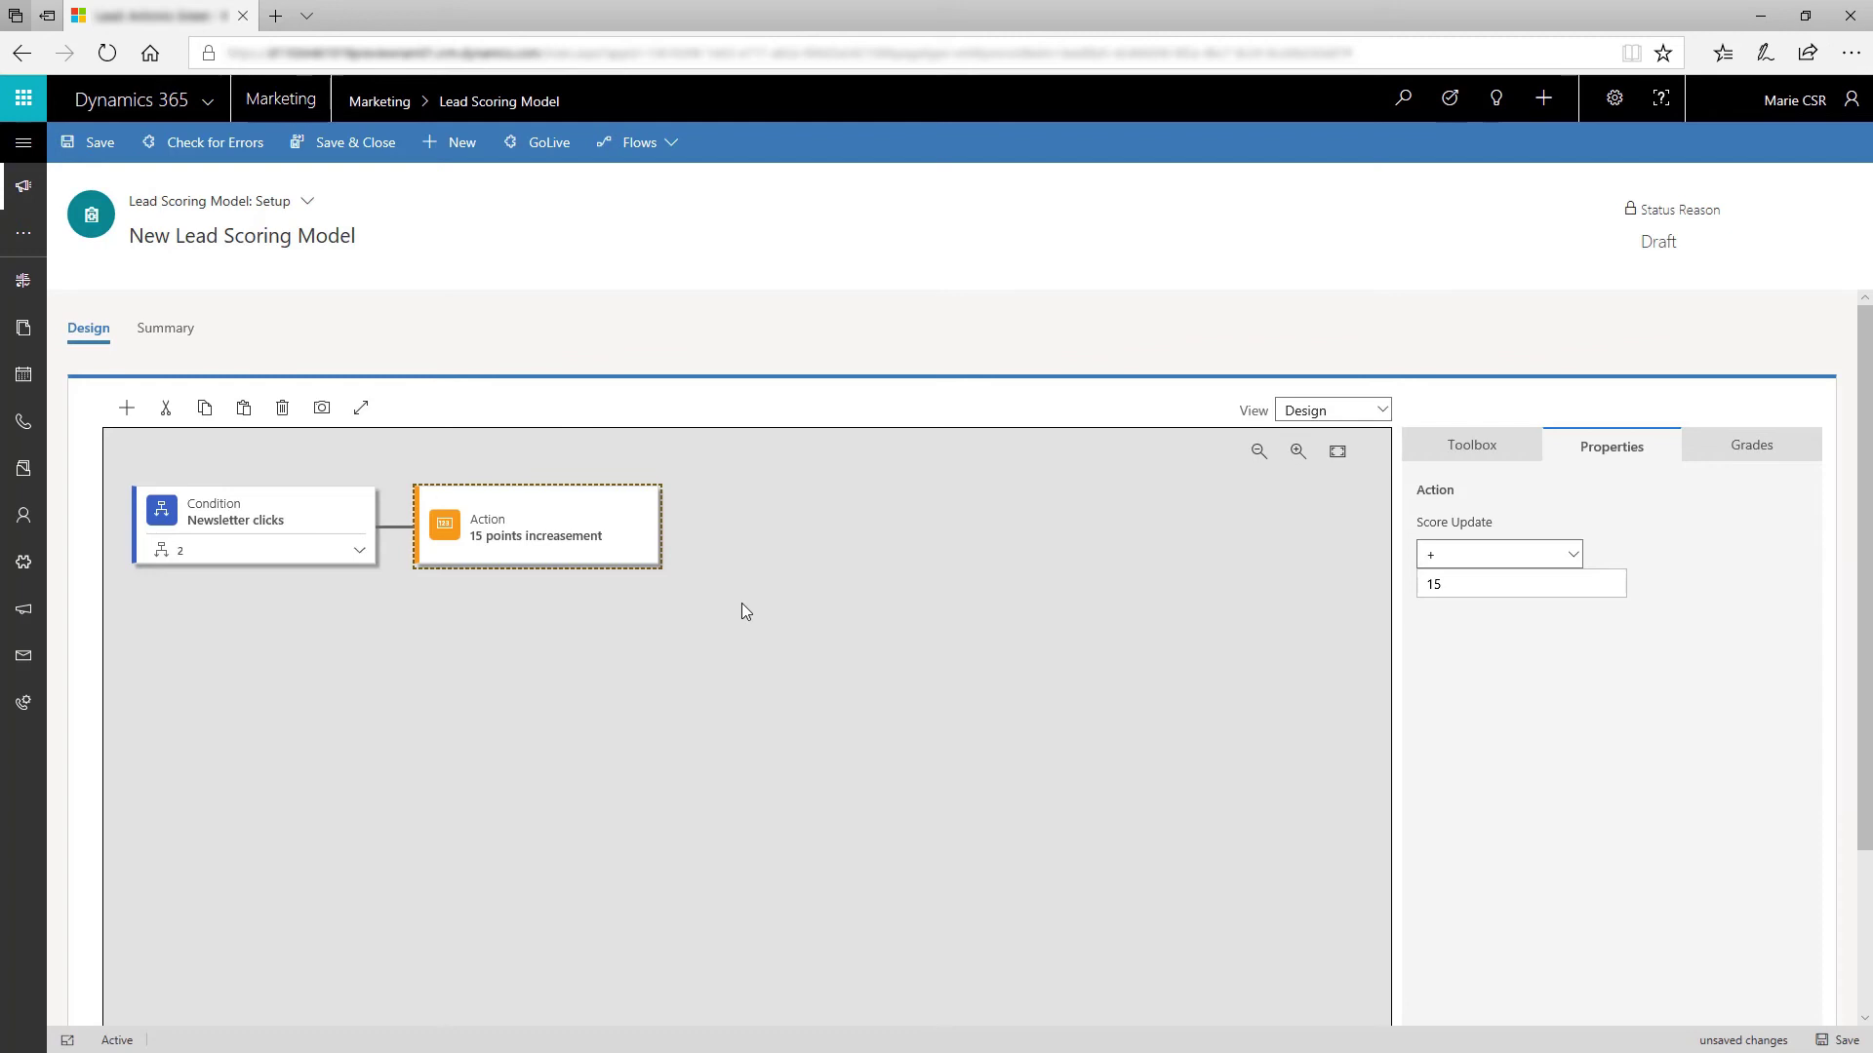
pyautogui.click(361, 553)
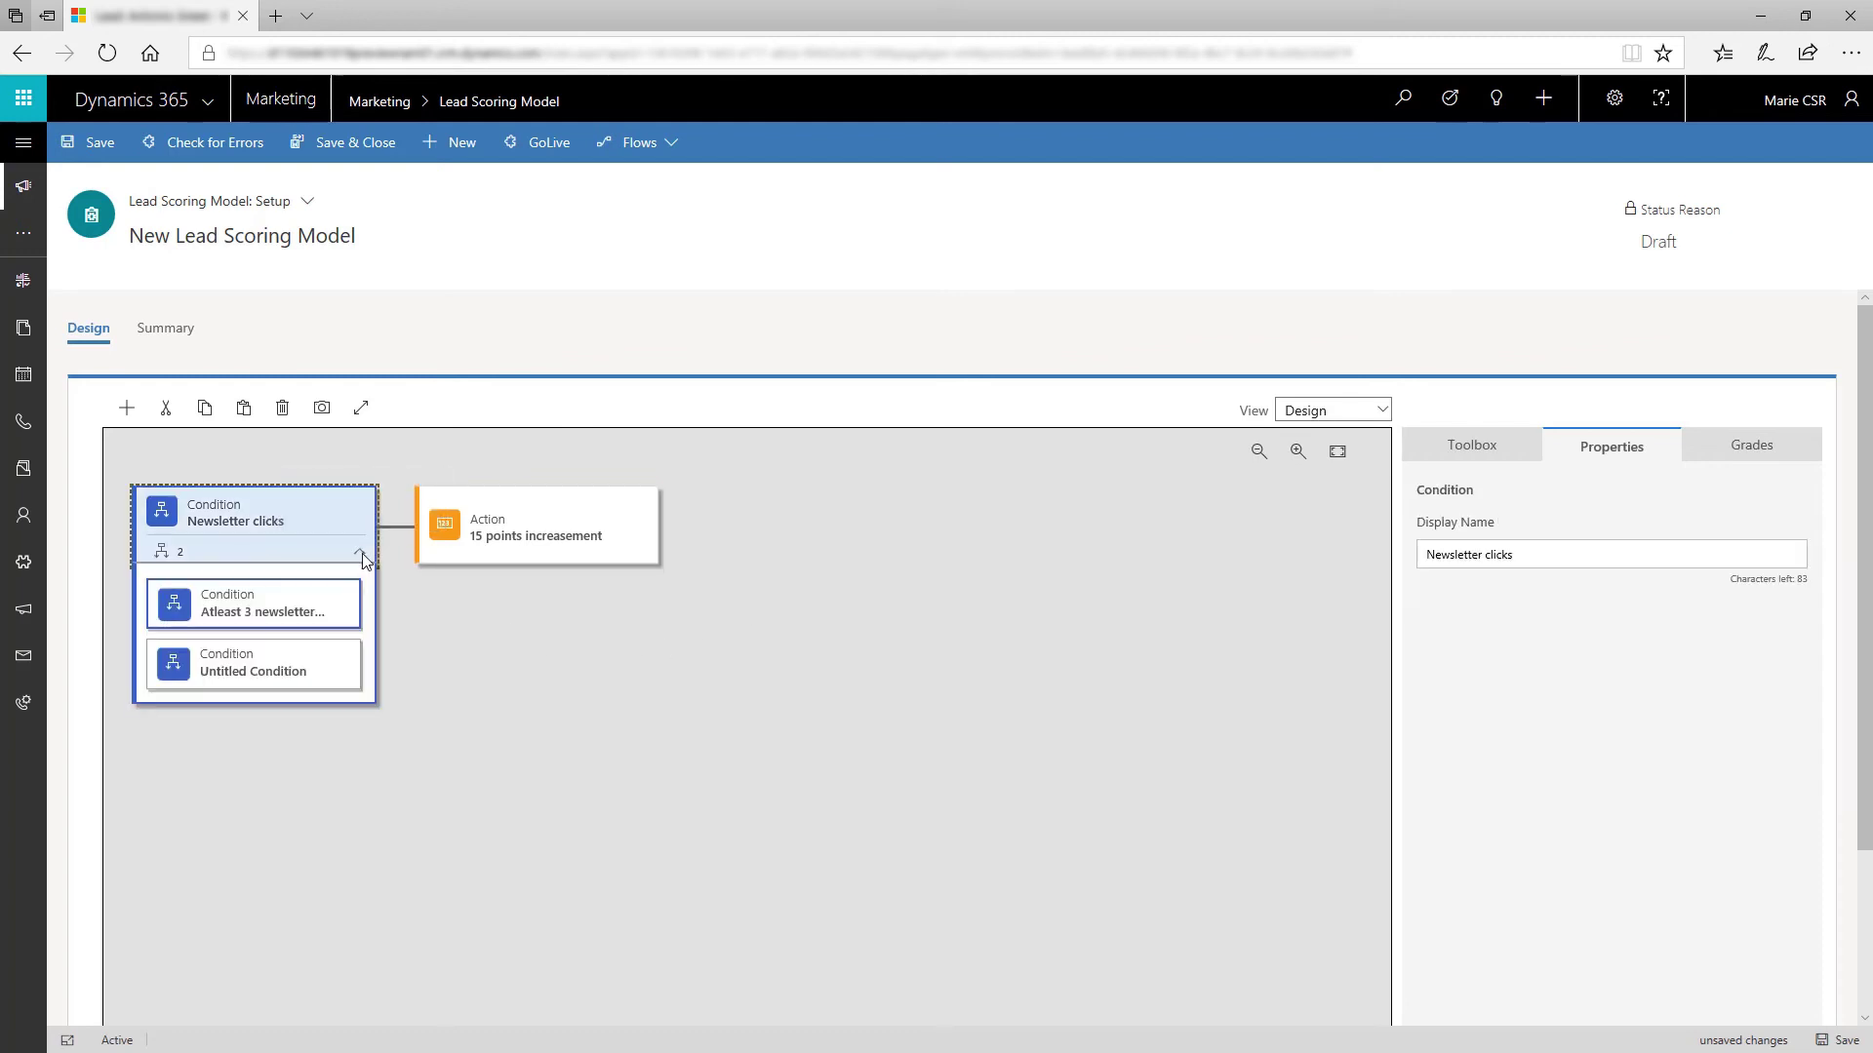
# Step: Name the second sub-condition 'Only from England', matching Lead Country/Region = England
pyautogui.click(279, 654)
pyautogui.click(1433, 552)
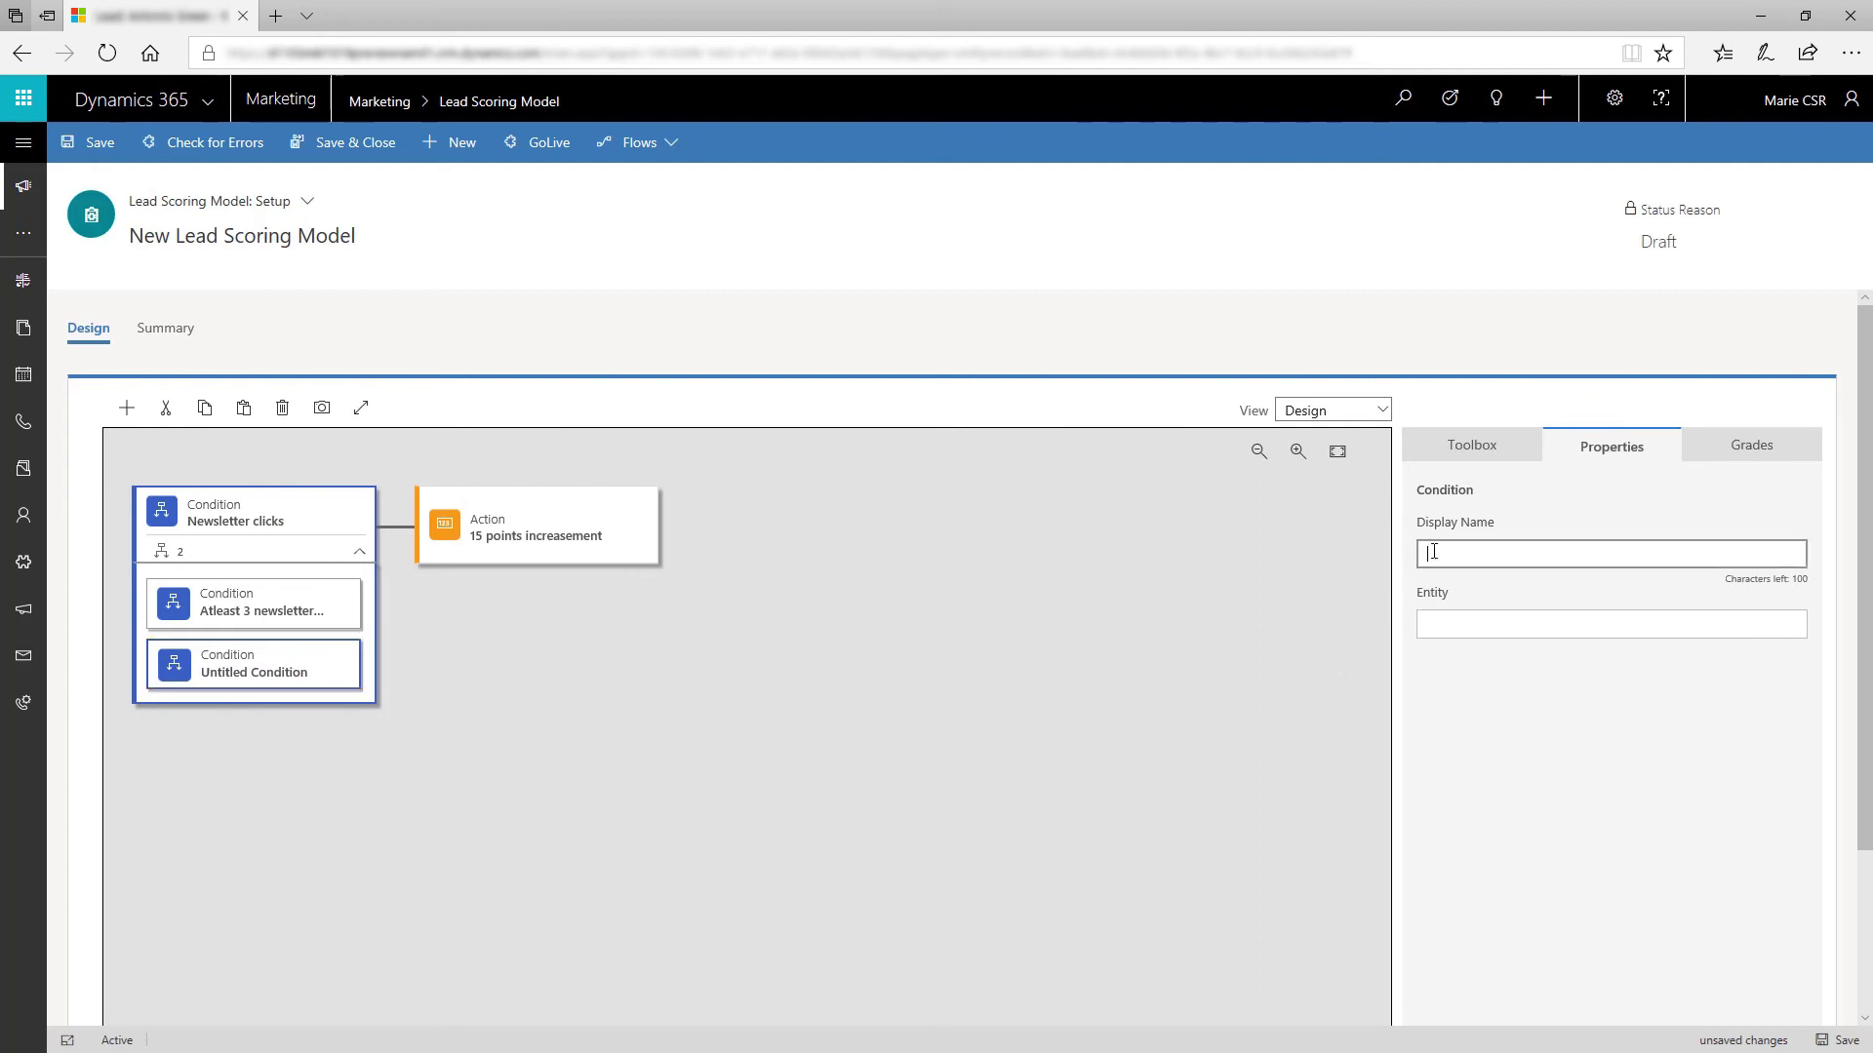
pyautogui.write('Only from England')
pyautogui.press('Tab')
pyautogui.write('L')
pyautogui.click(1512, 873)
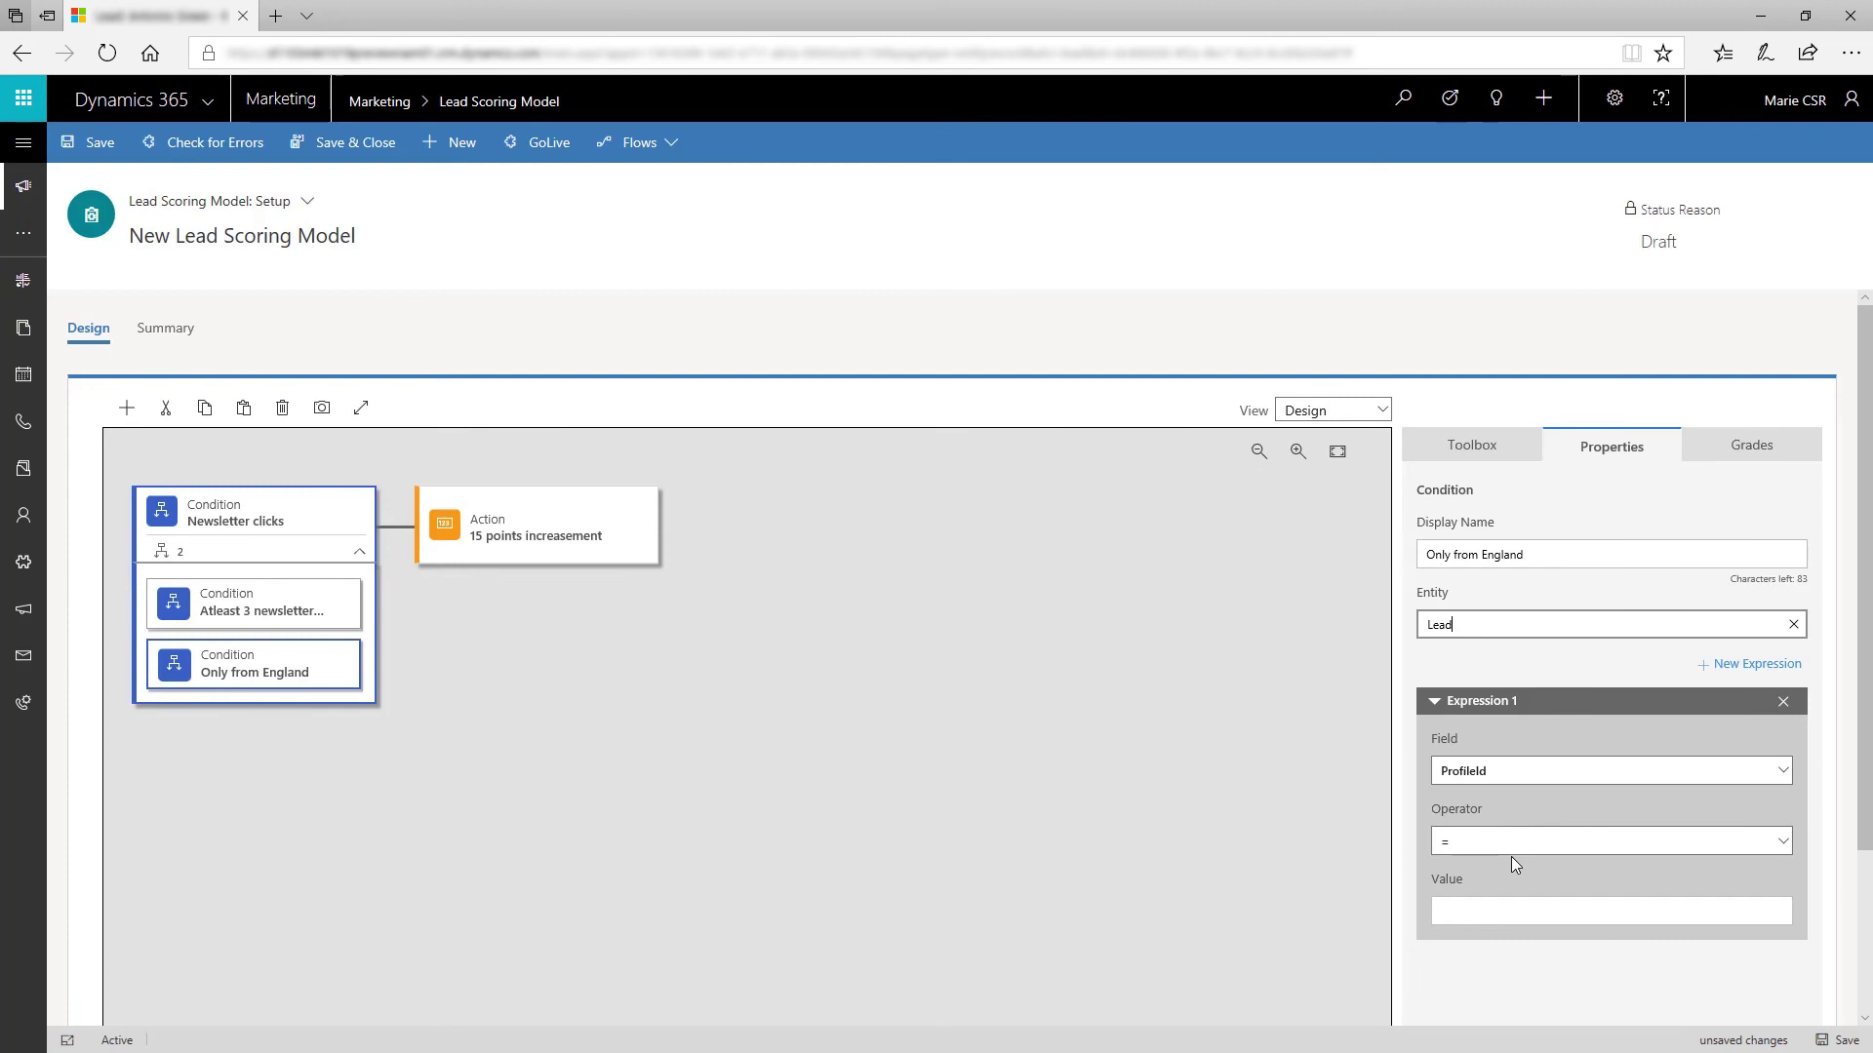
pyautogui.click(1566, 770)
pyautogui.click(1572, 688)
pyautogui.click(1511, 910)
pyautogui.write('England')
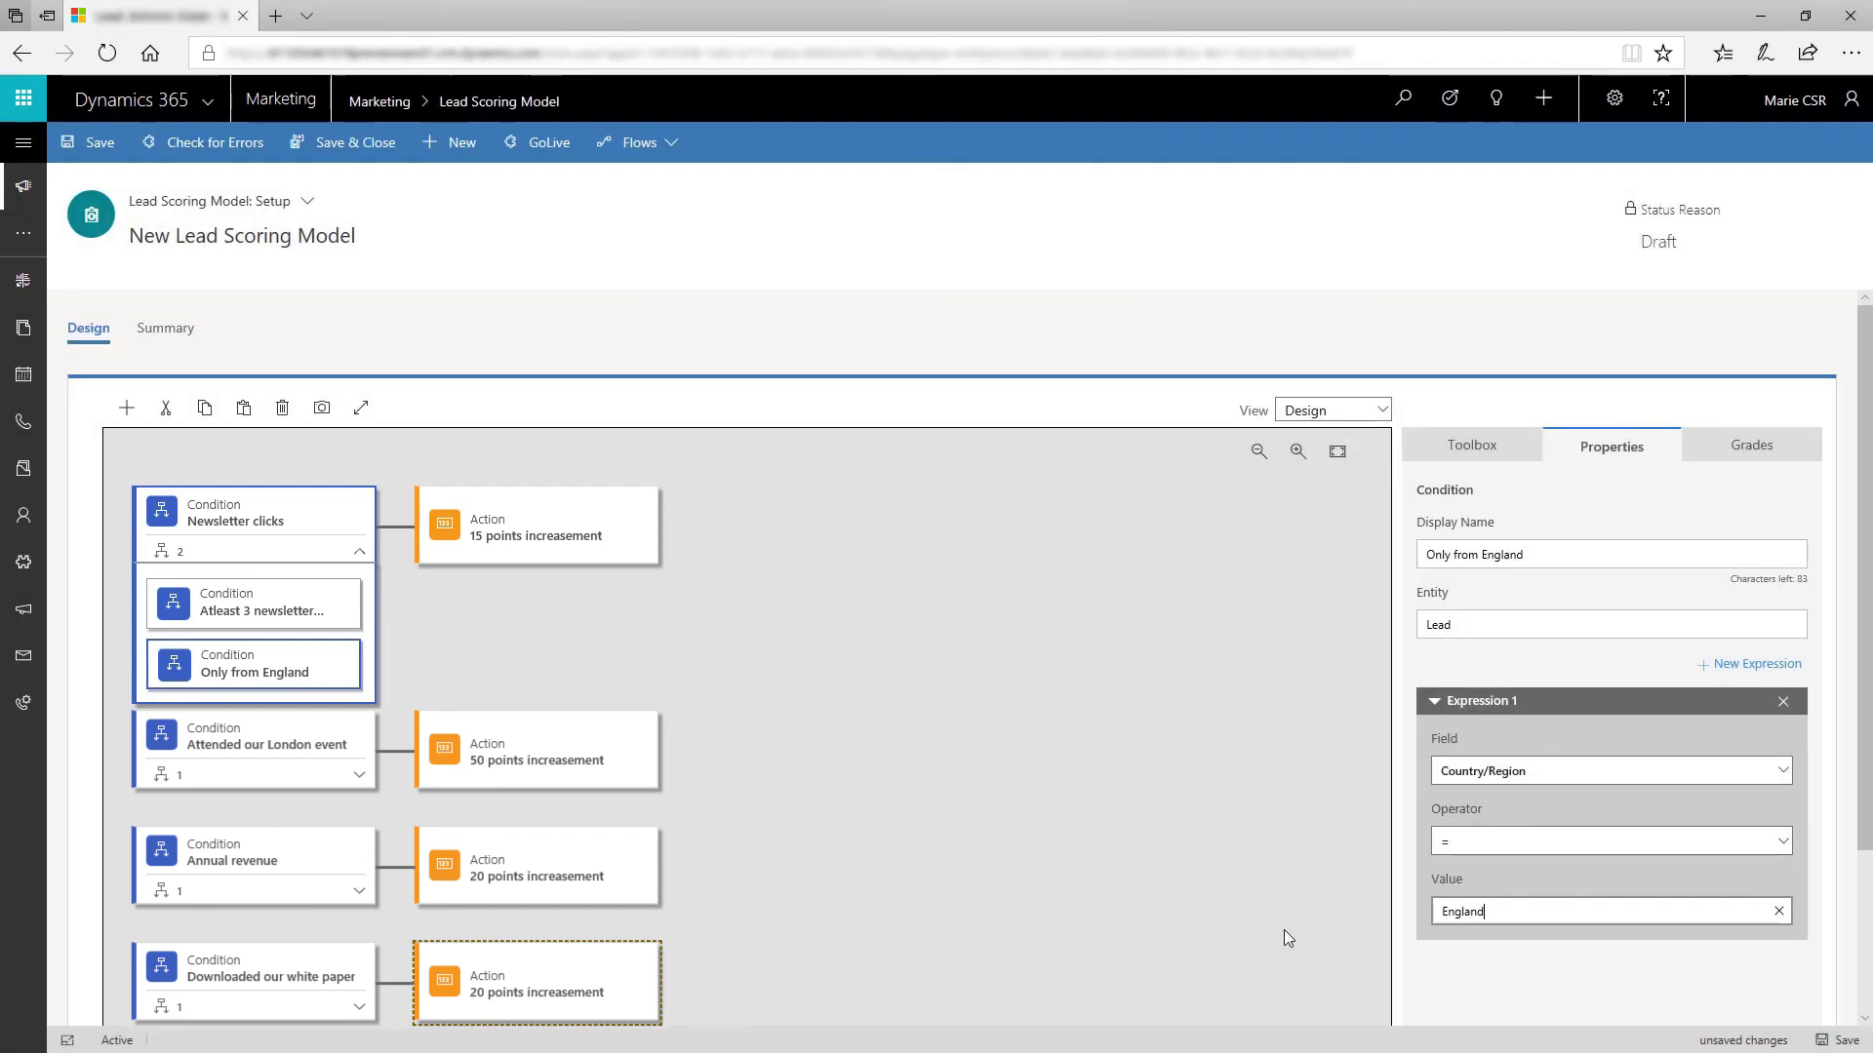
# Step: Set sales-ready score 75 and add grades A (75–300) and B (30–74)
pyautogui.click(1737, 450)
pyautogui.write('75')
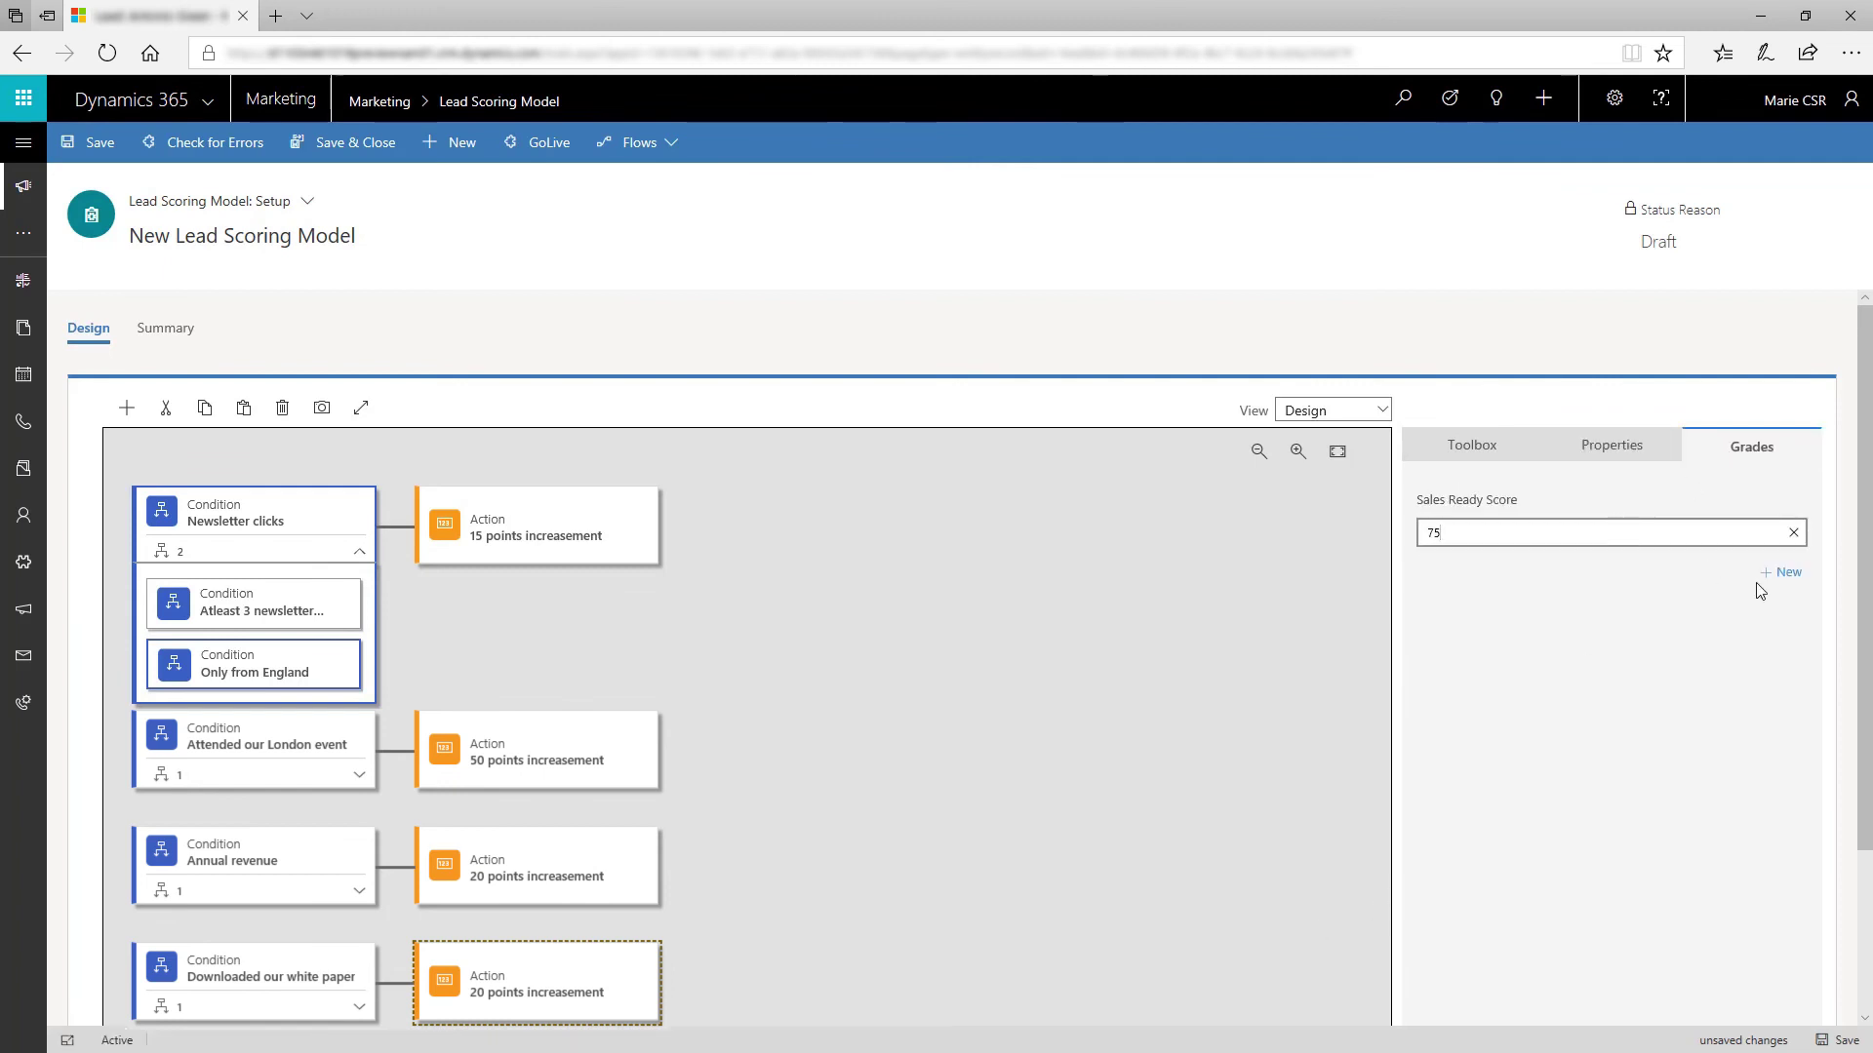
pyautogui.click(1776, 571)
pyautogui.write('A75')
pyautogui.click(1648, 767)
pyautogui.write('300')
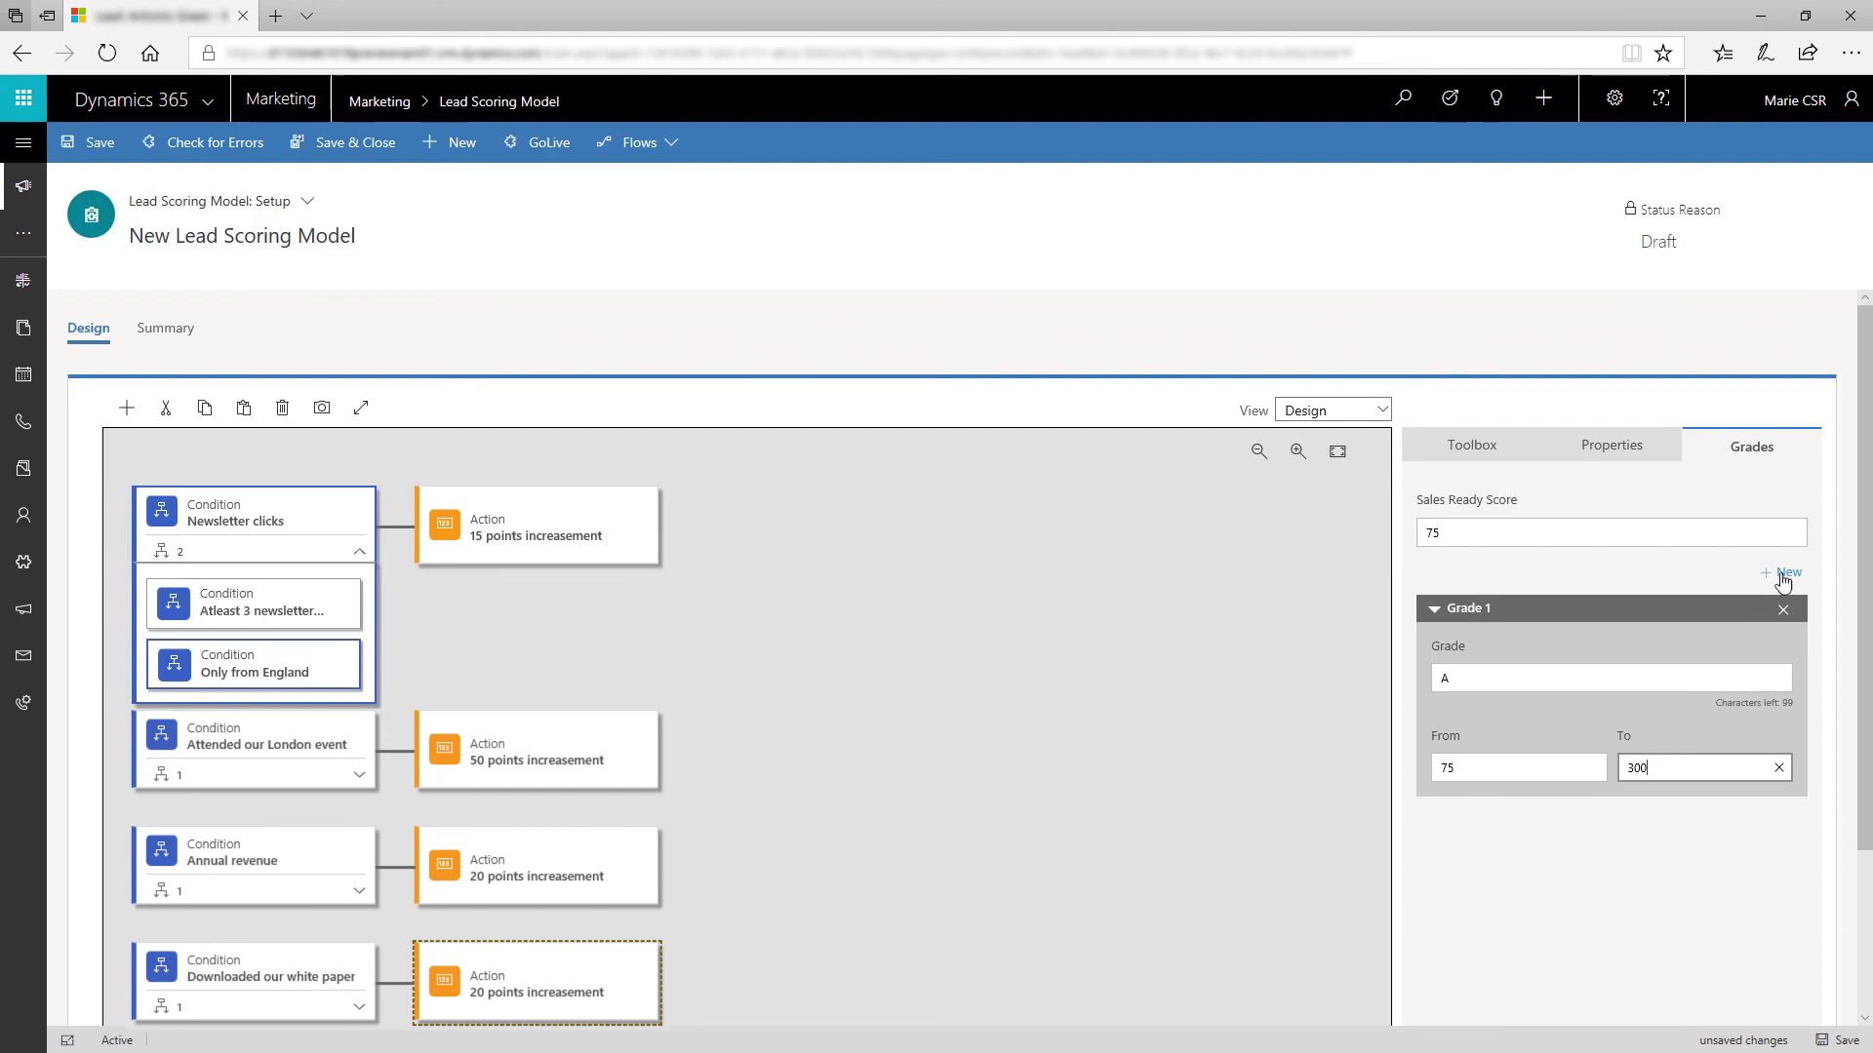
pyautogui.click(1777, 572)
pyautogui.write('B')
pyautogui.click(1487, 986)
pyautogui.write('30')
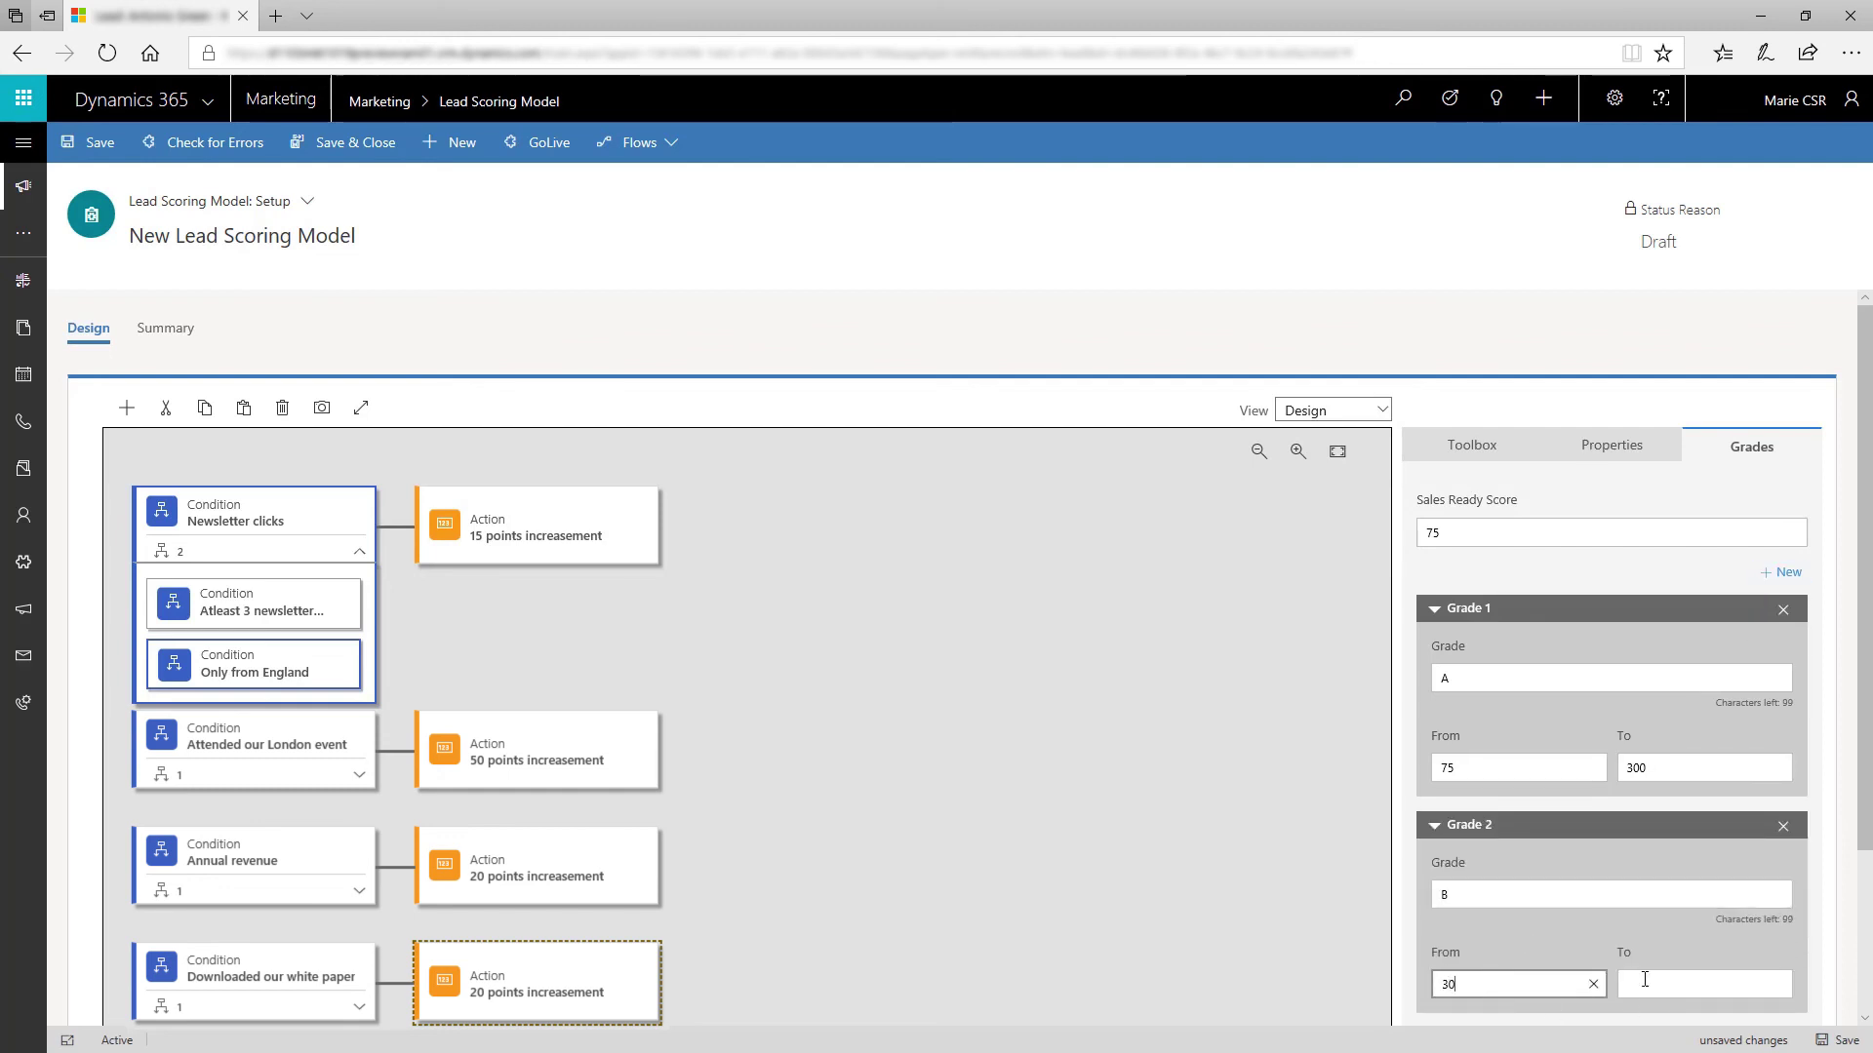
pyautogui.click(1638, 984)
pyautogui.write('74')
# Step: Add grade C (0–29) and take the model live
pyautogui.click(1779, 572)
pyautogui.click(1556, 959)
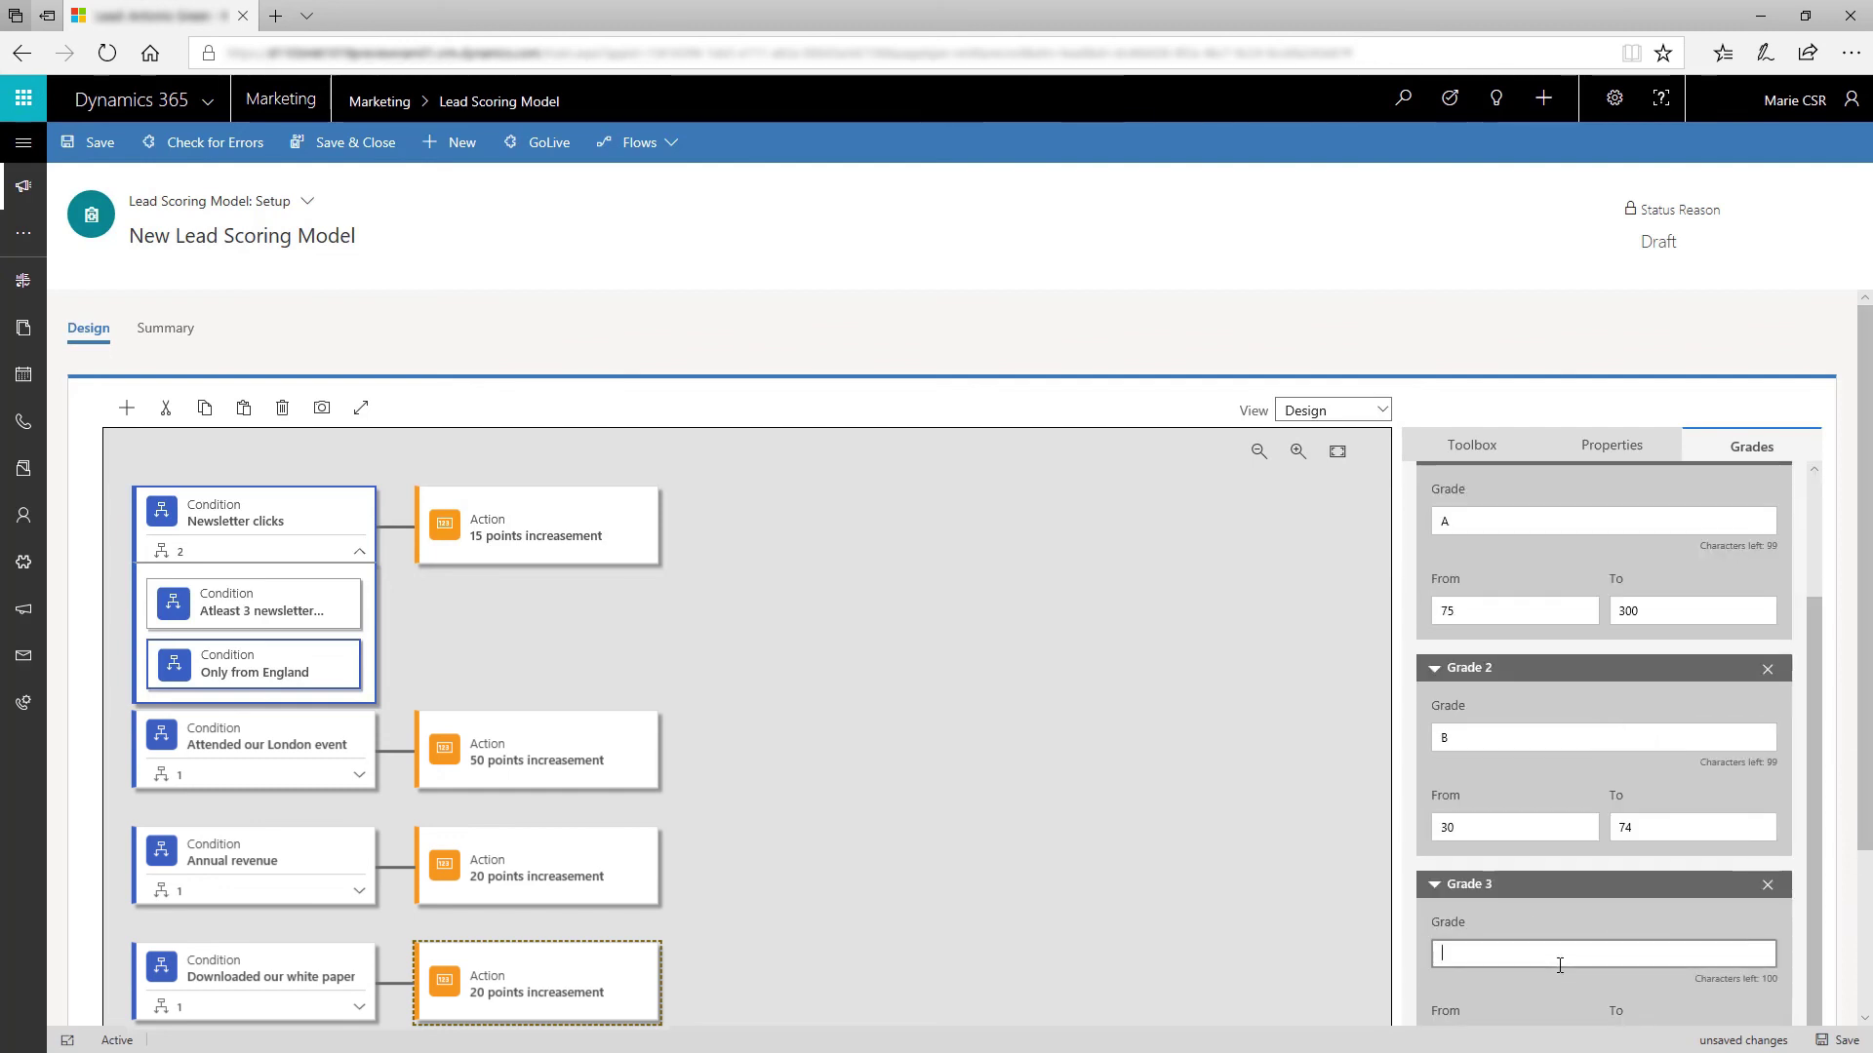
pyautogui.write('C')
pyautogui.scroll(-1, 1867, 874)
pyautogui.click(1639, 911)
pyautogui.write('29')
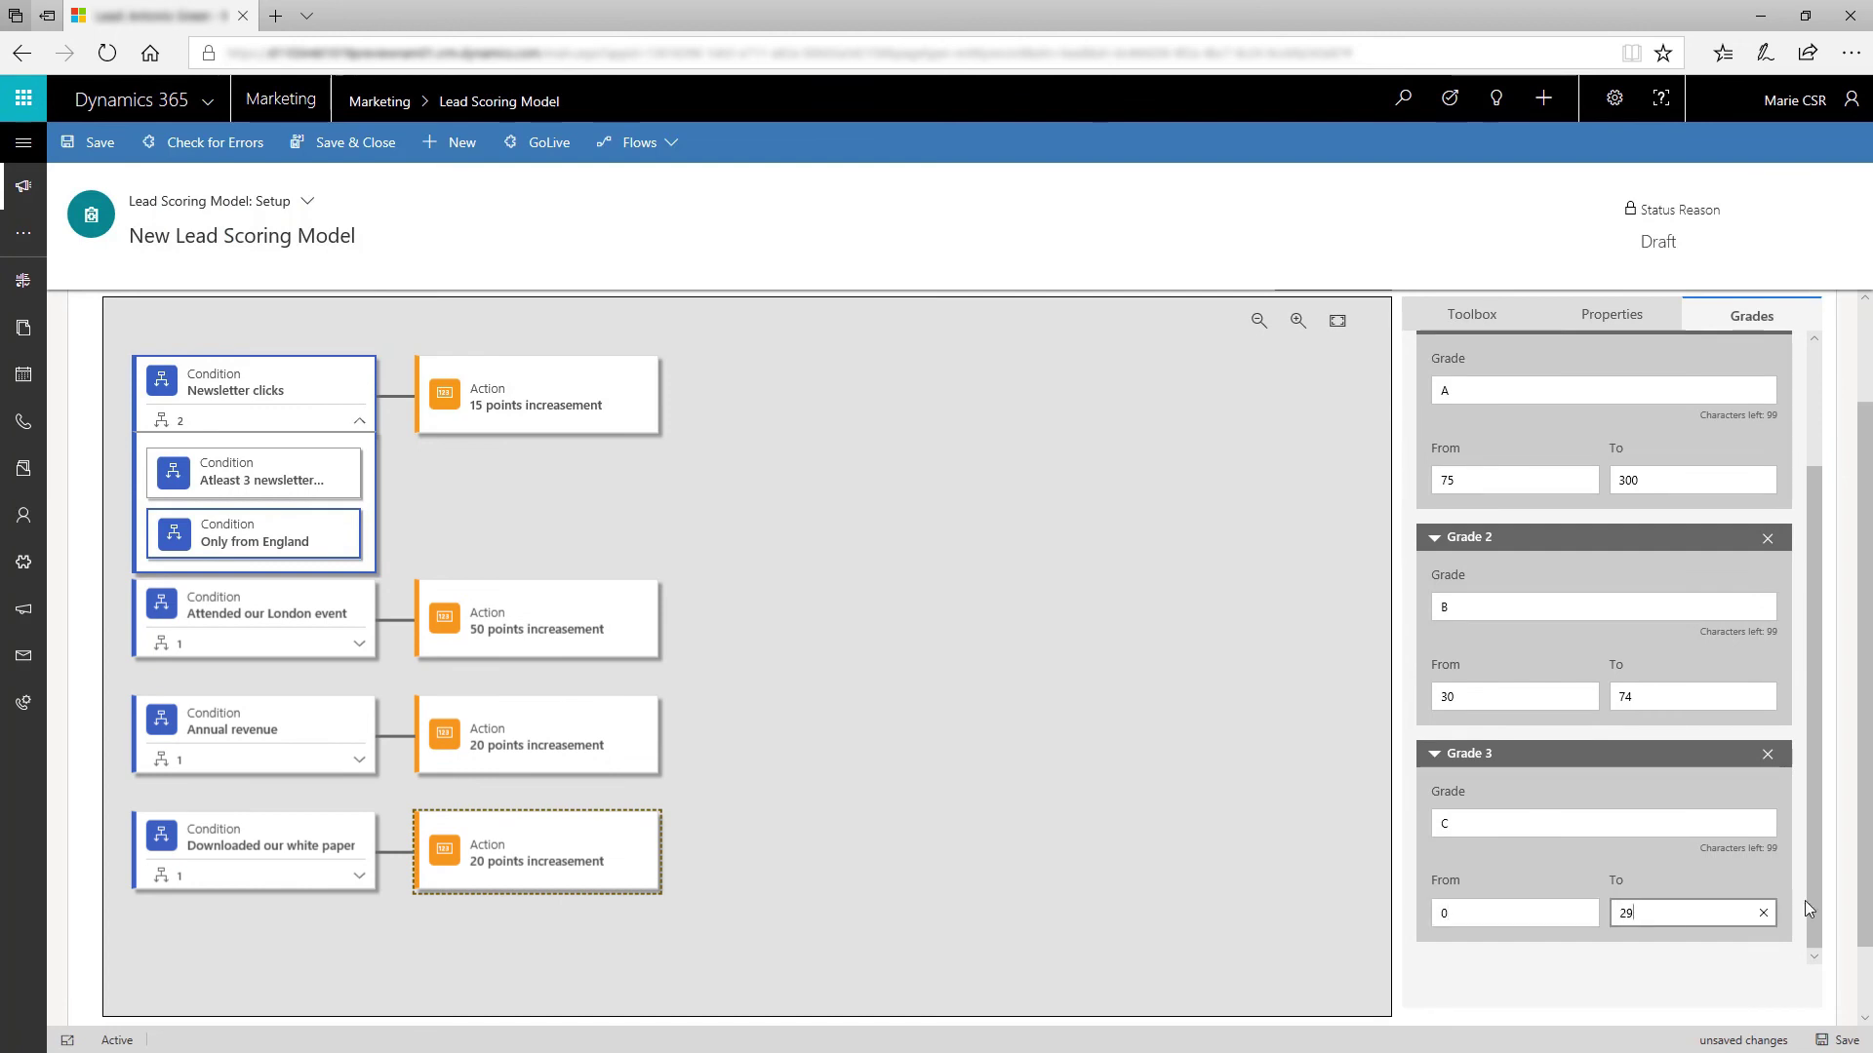
pyautogui.scroll(2, 1803, 900)
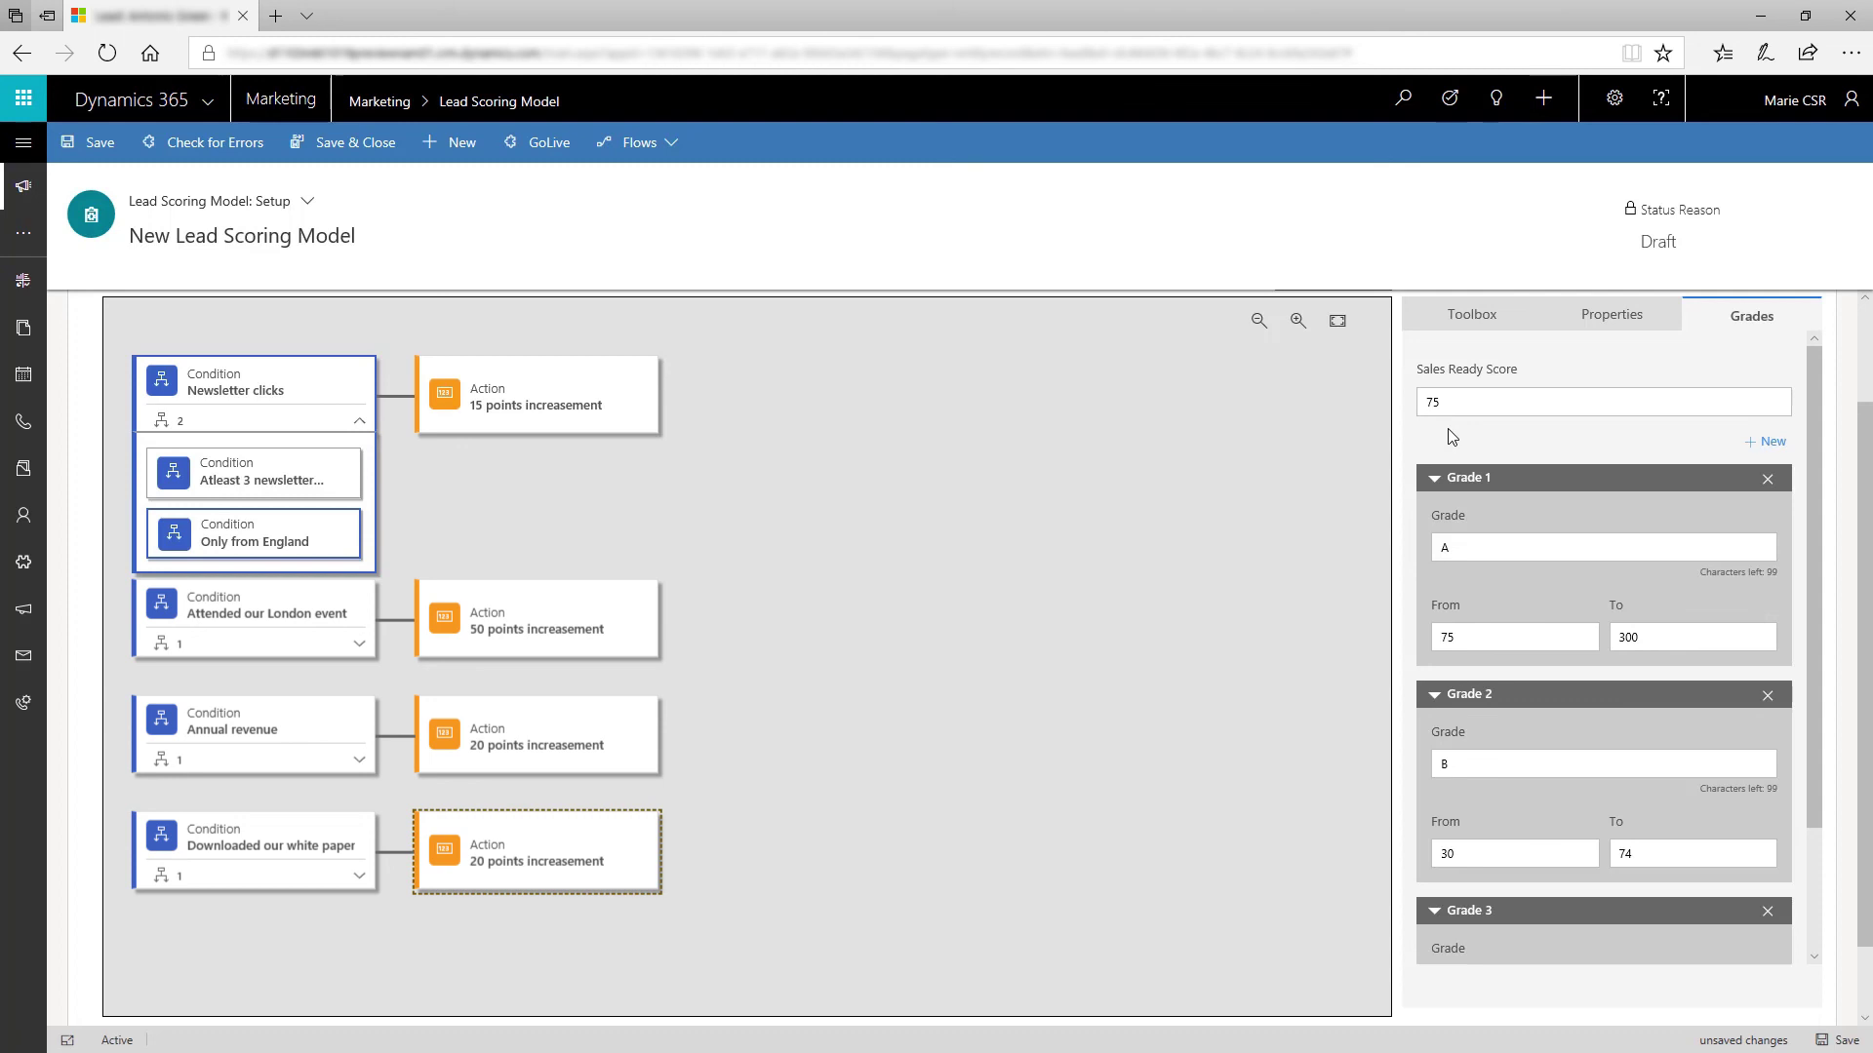
pyautogui.click(537, 143)
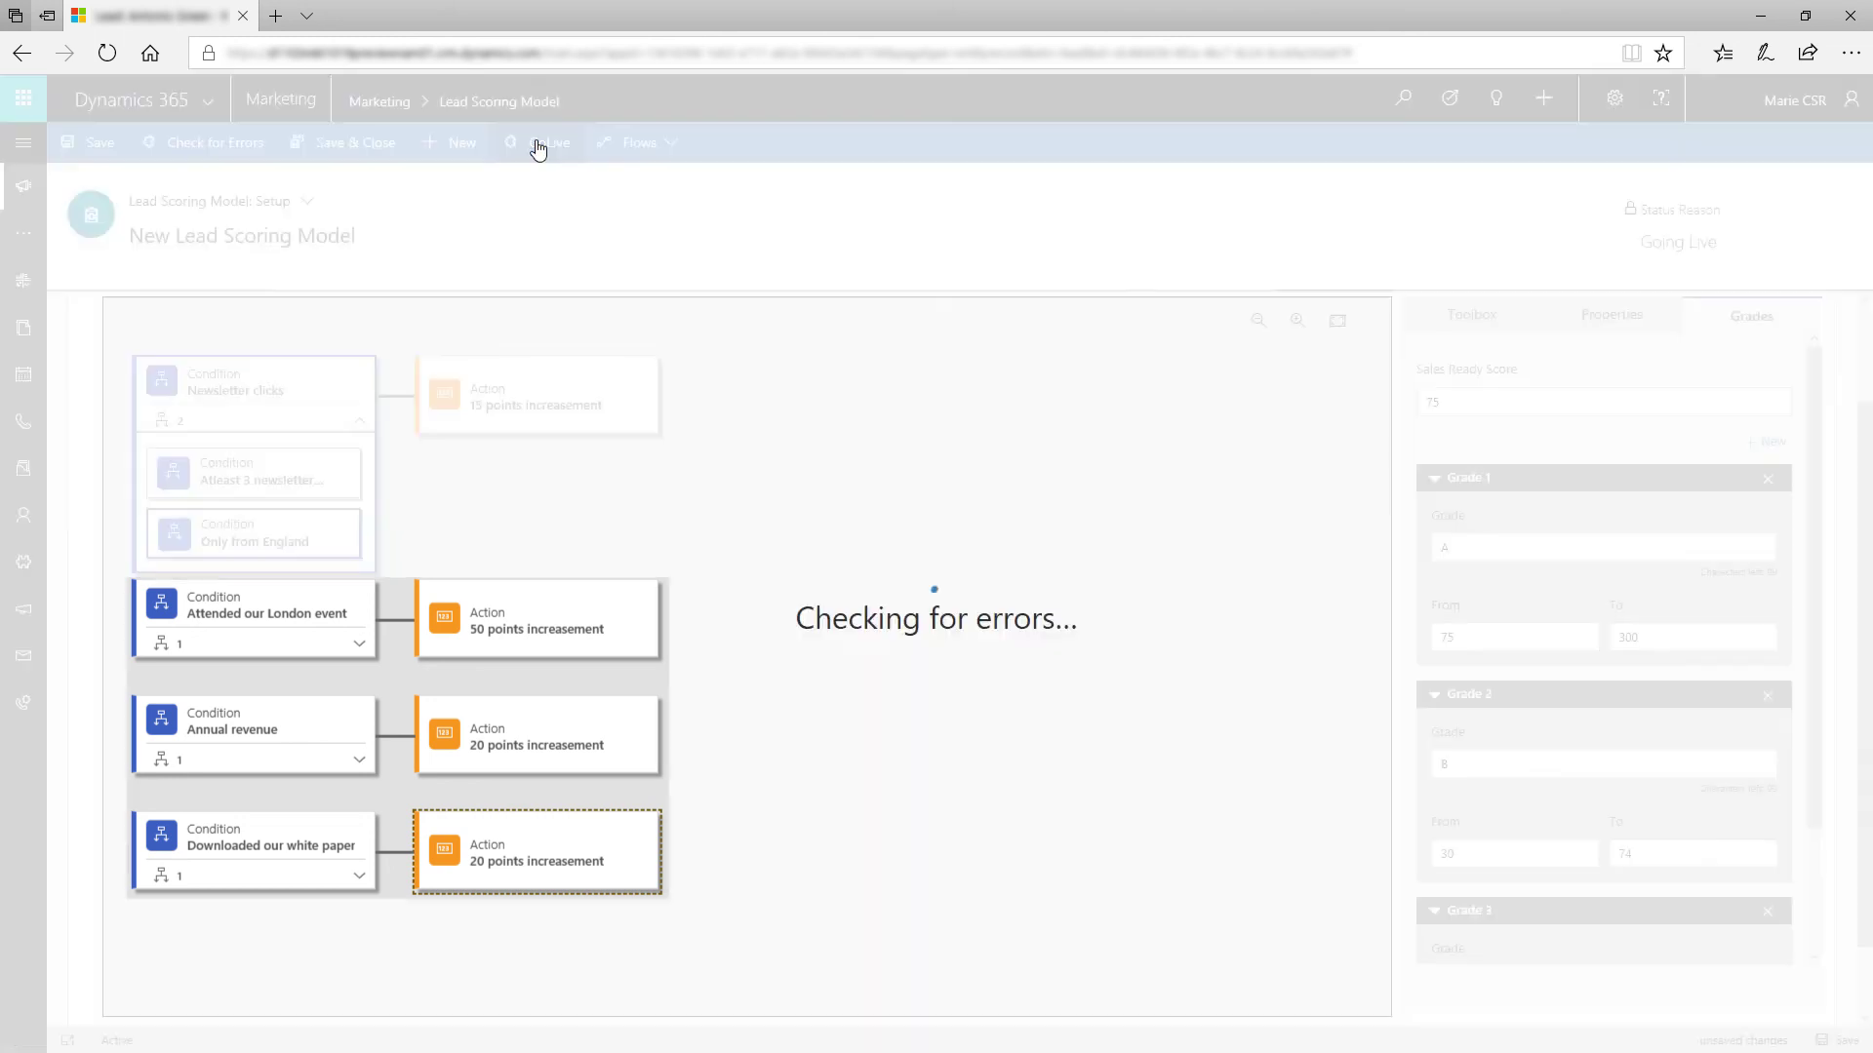